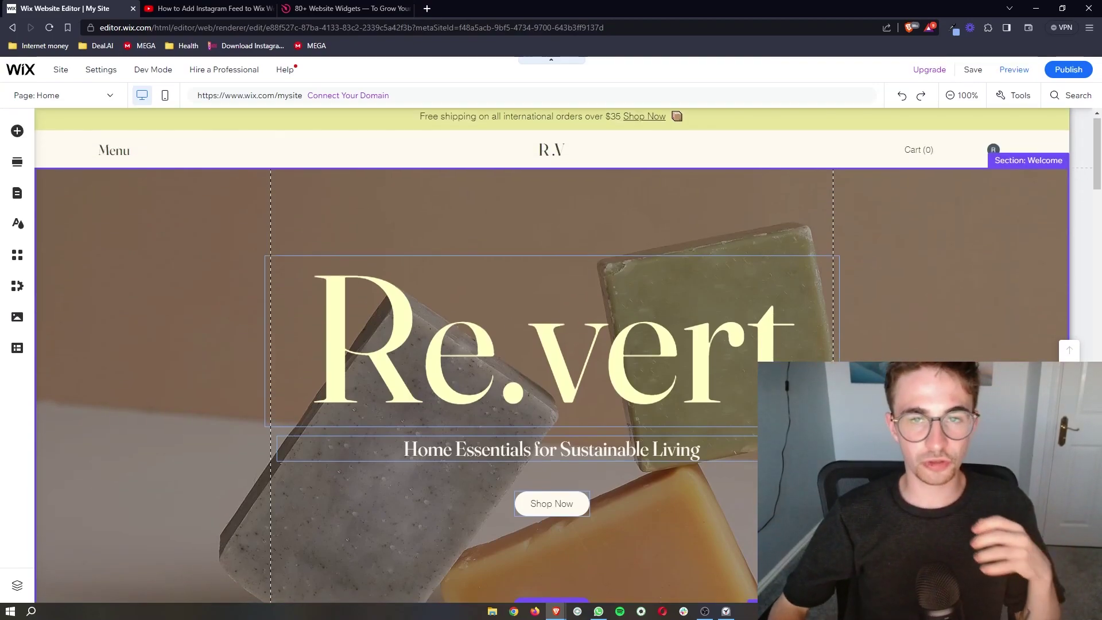
- Add a blank section below the hero and drag its bottom edge down to make it taller
scroll(552, 355, down, 1)
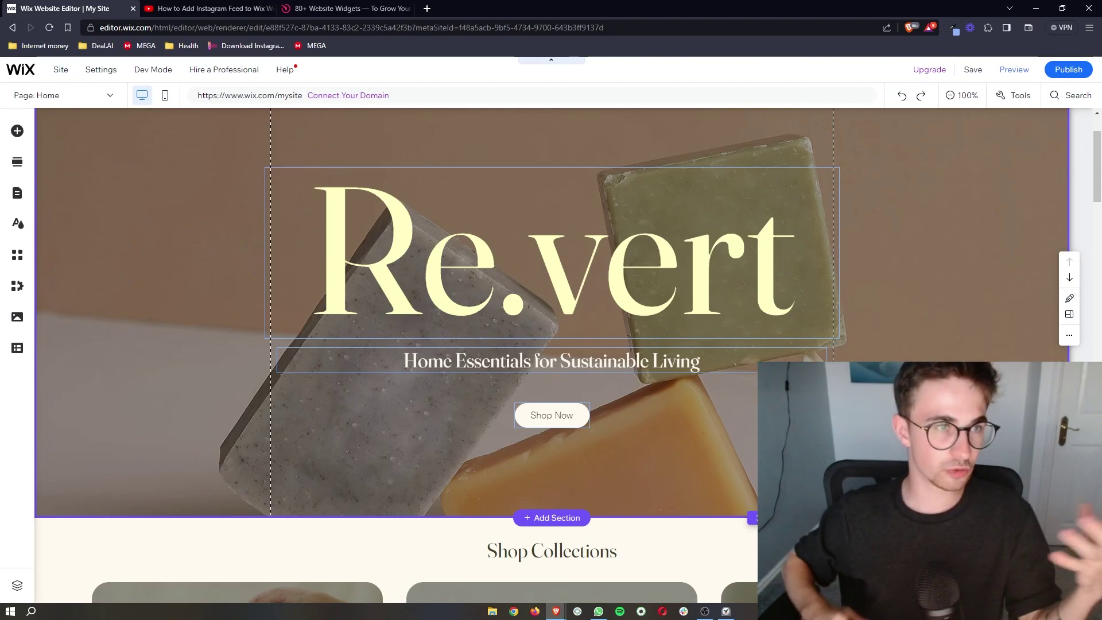
scroll(552, 345, down, 20)
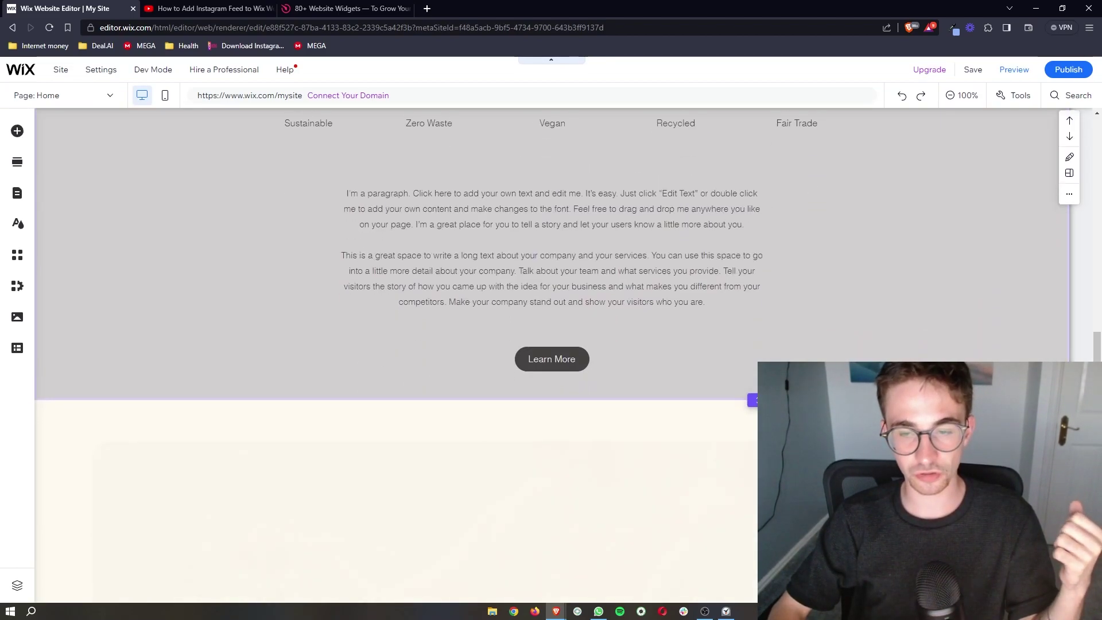
scroll(552, 345, down, 15)
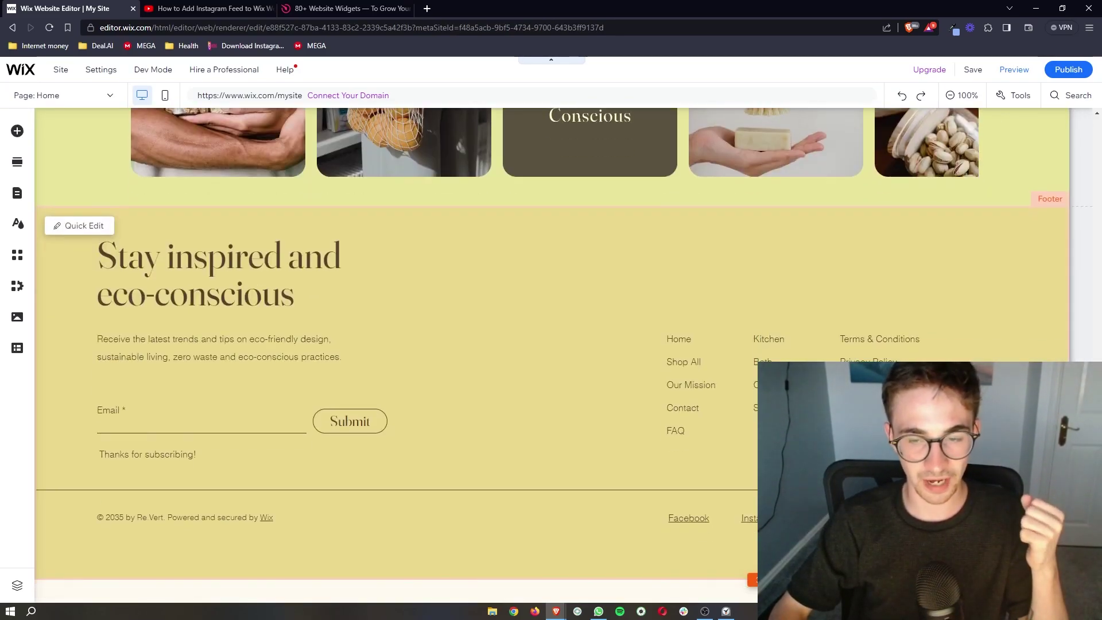
scroll(551, 344, up, 20)
scroll(687, 551, up, 10)
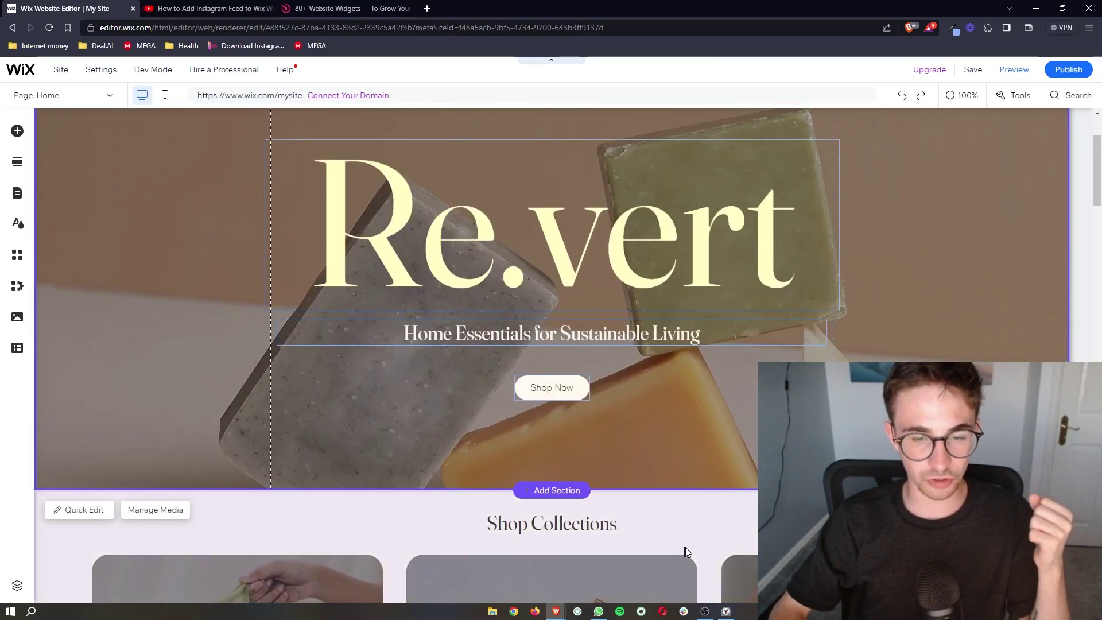
click(552, 491)
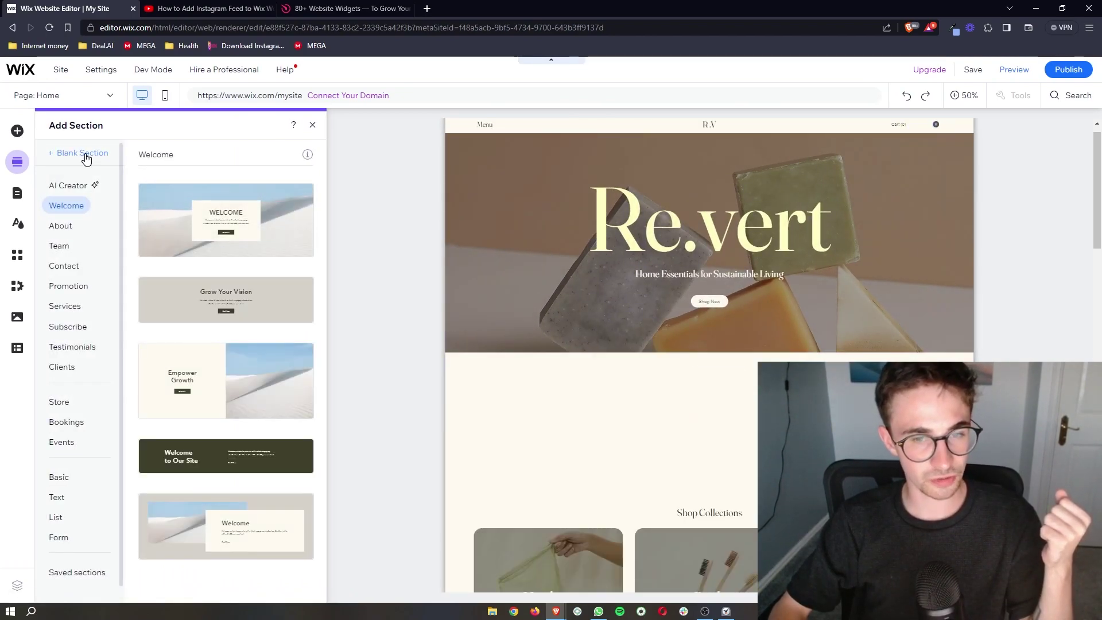
click(464, 279)
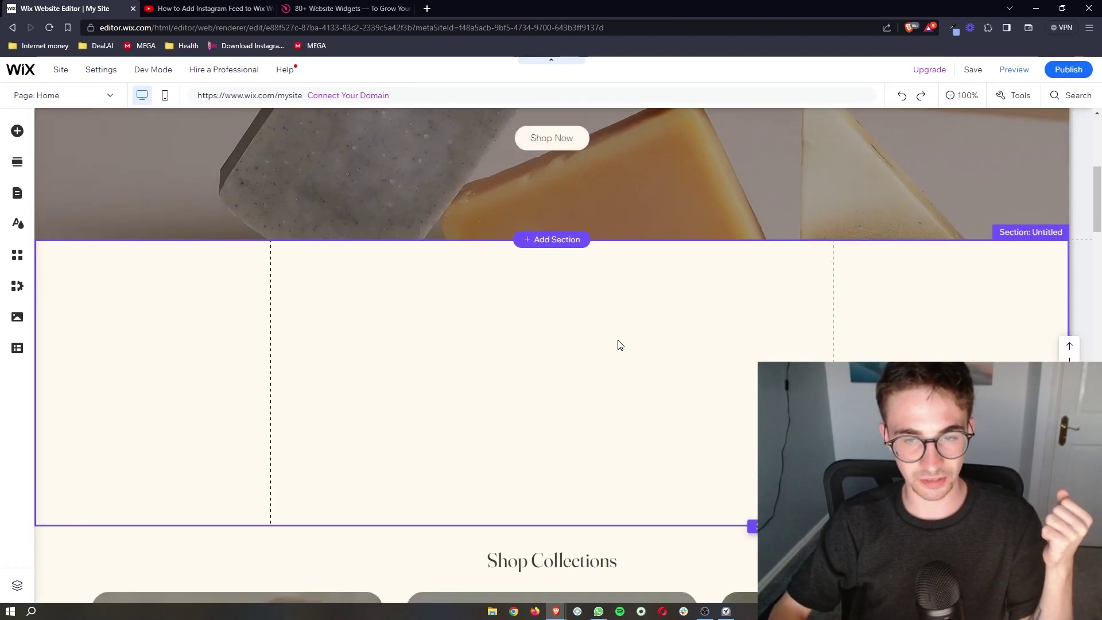
click(620, 344)
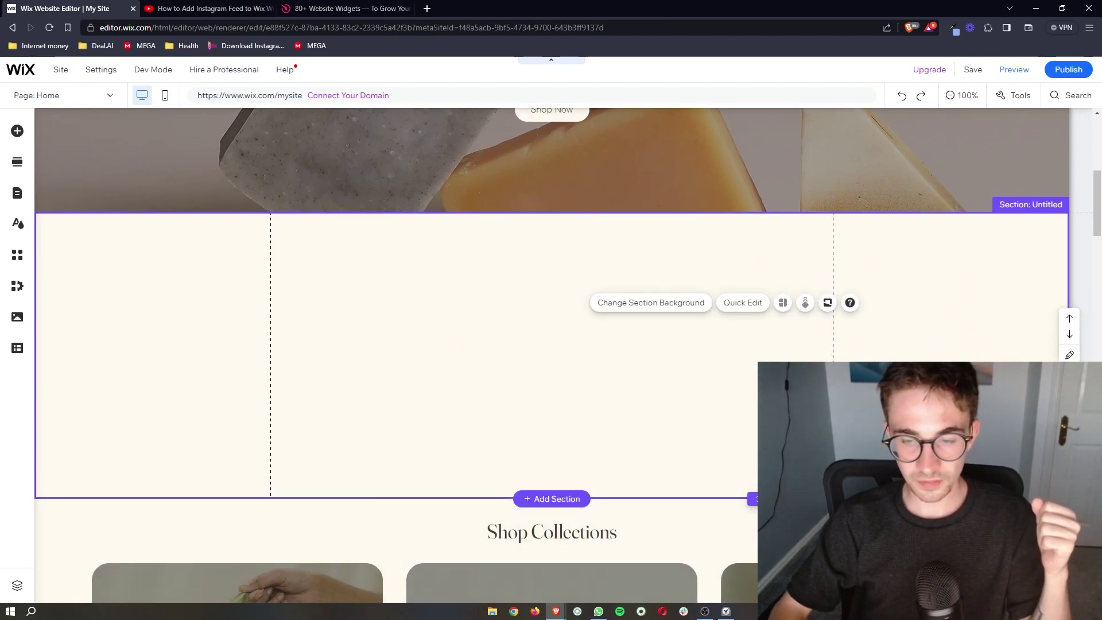
drag(756, 499, 756, 600)
scroll(753, 402, down, 5)
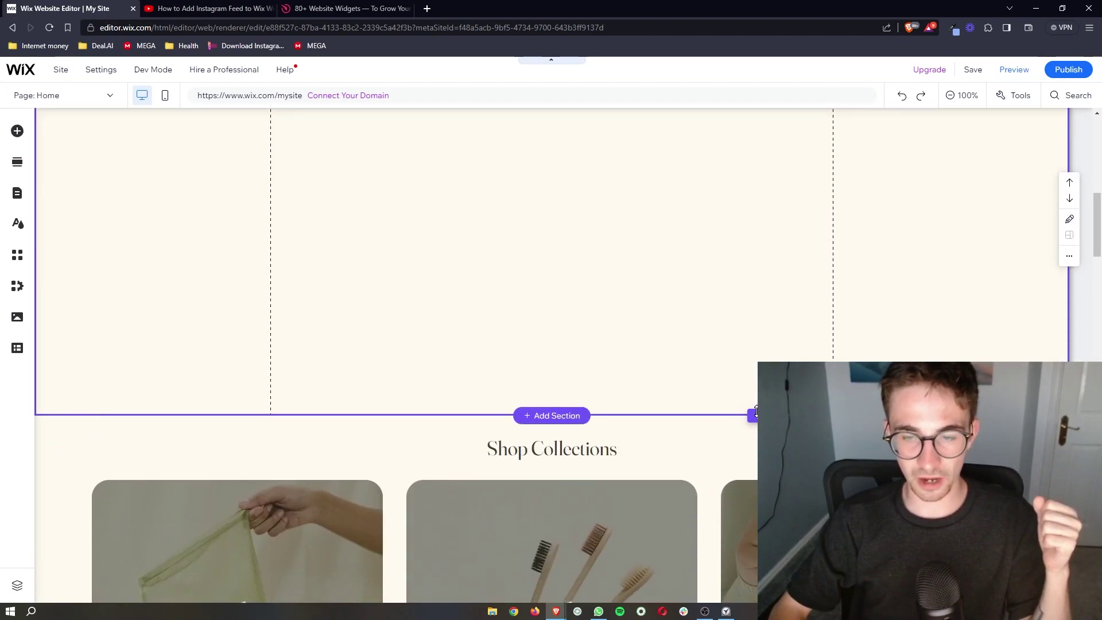
scroll(722, 304, up, 3)
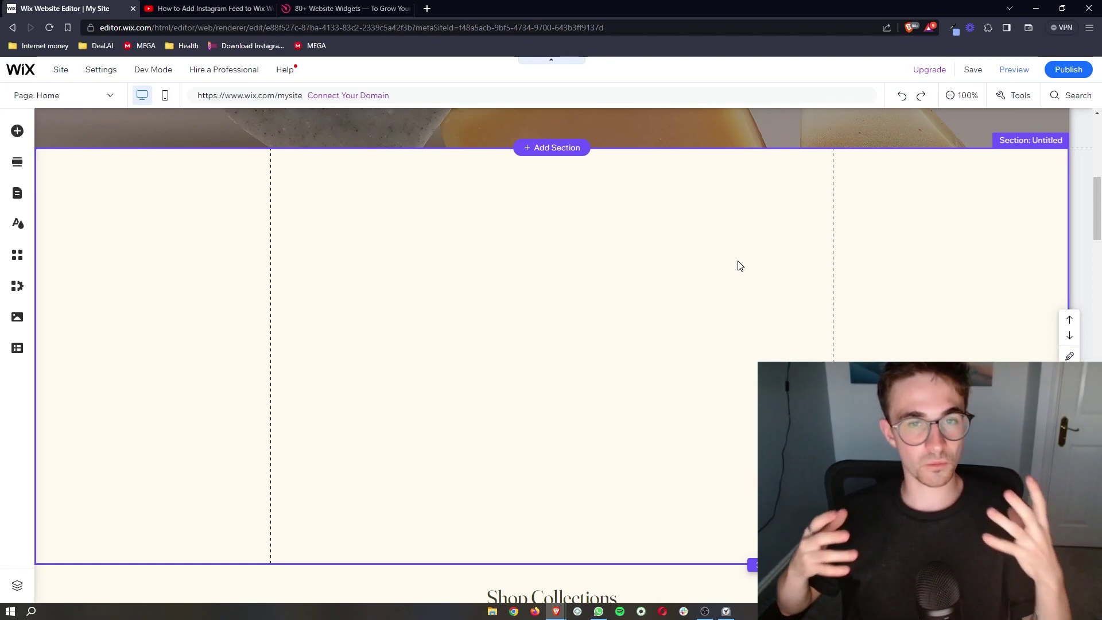
scroll(740, 265, up, 1)
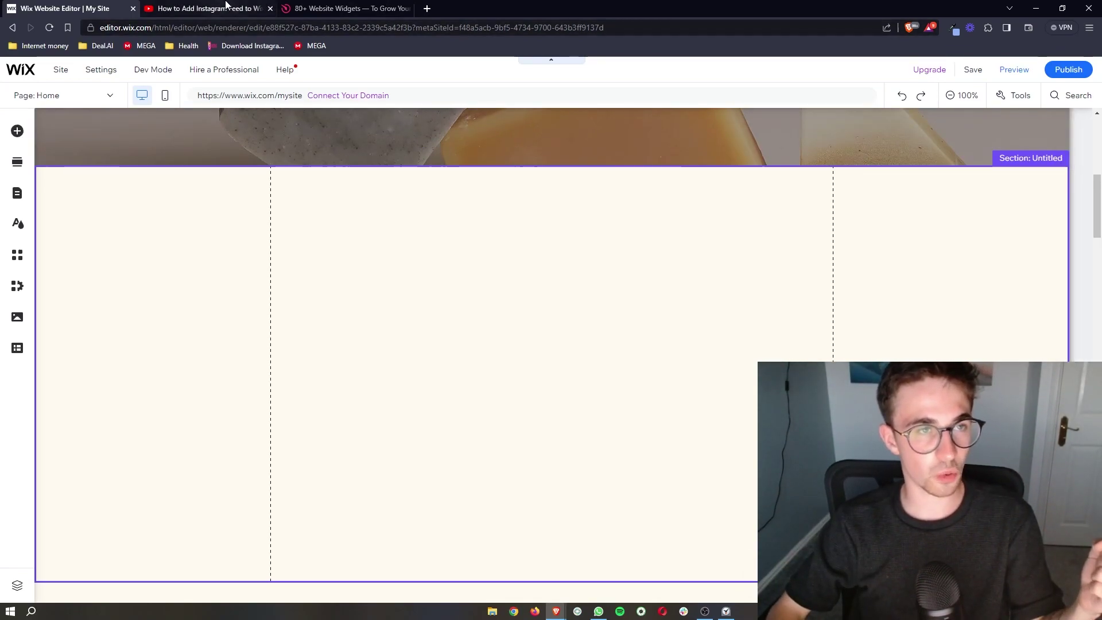
- Switch to the YouTube tutorial tab showing the Elfsight sign-up link
click(206, 8)
drag(316, 342, 157, 333)
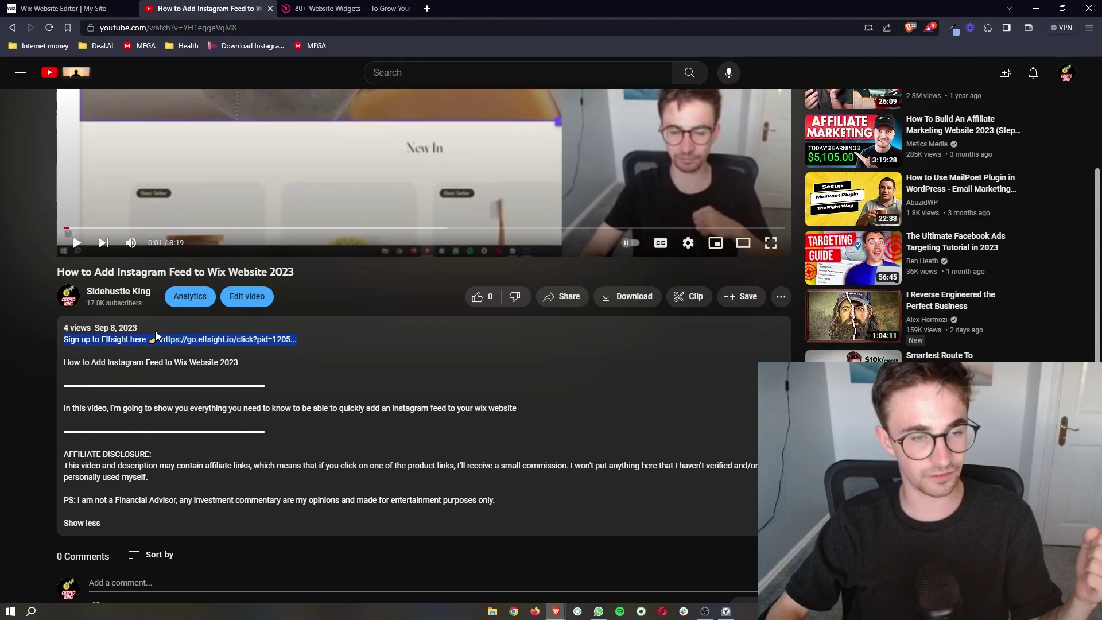
click(267, 356)
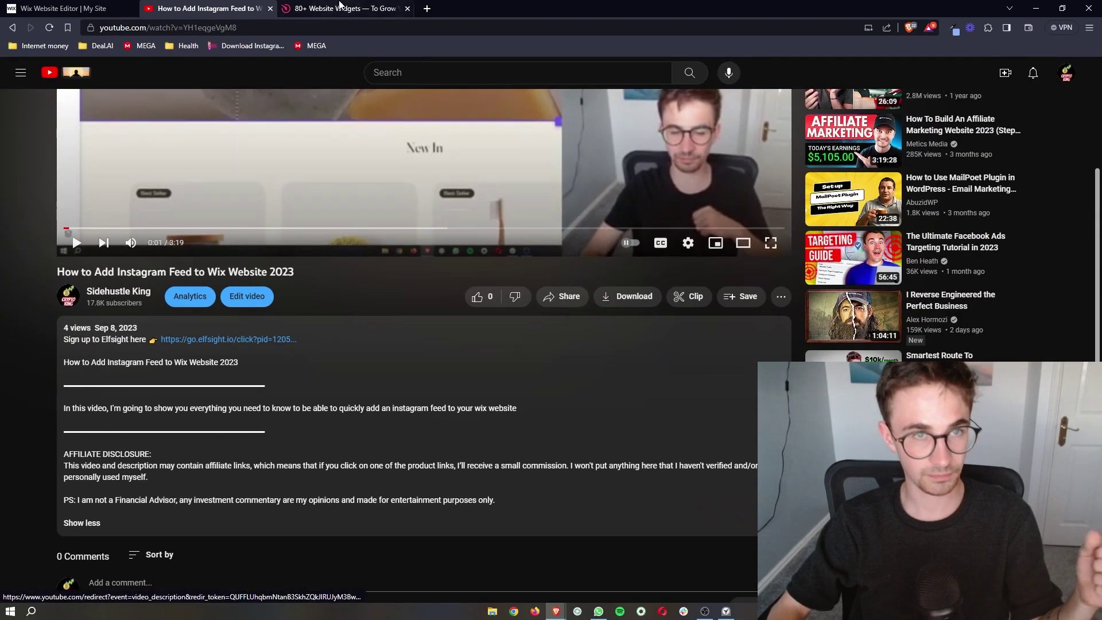
click(340, 7)
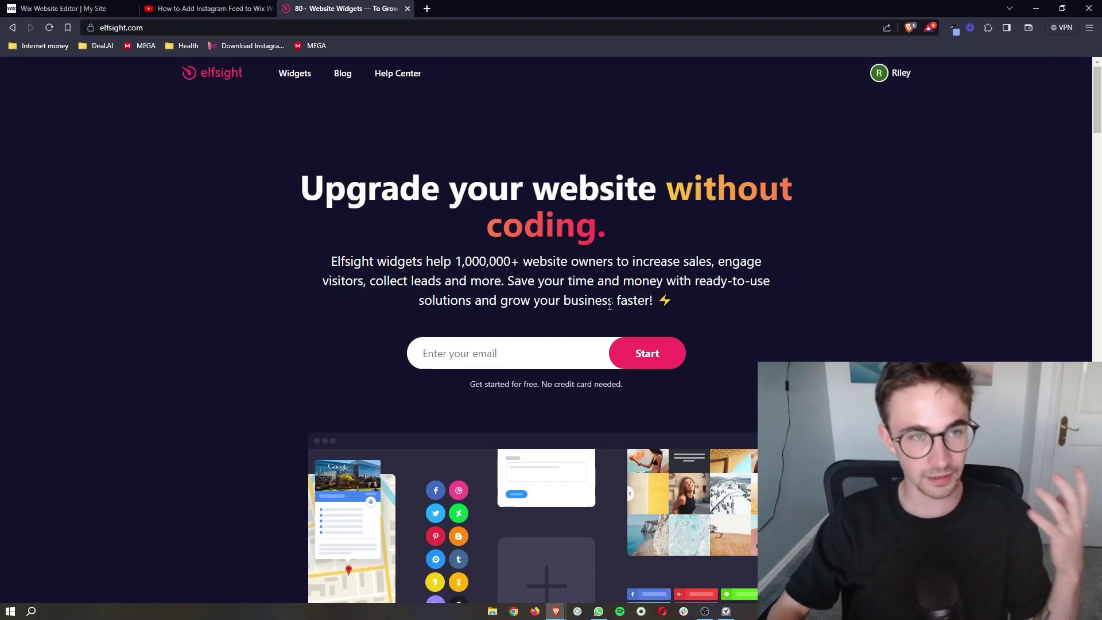
drag(609, 389, 455, 389)
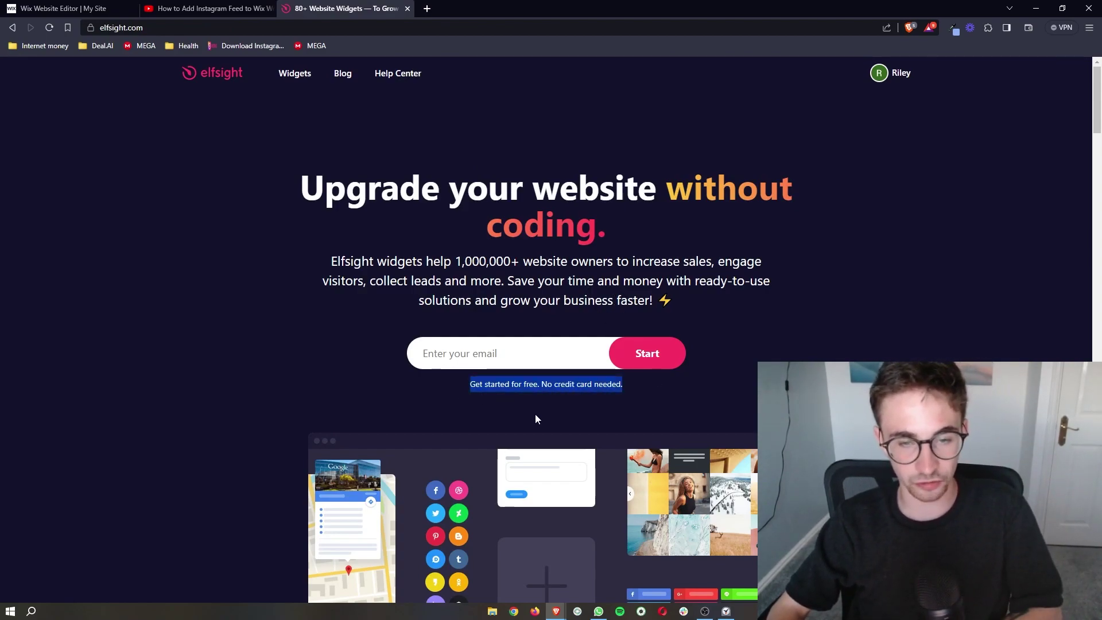
scroll(535, 413, up, 4)
scroll(577, 406, down, 4)
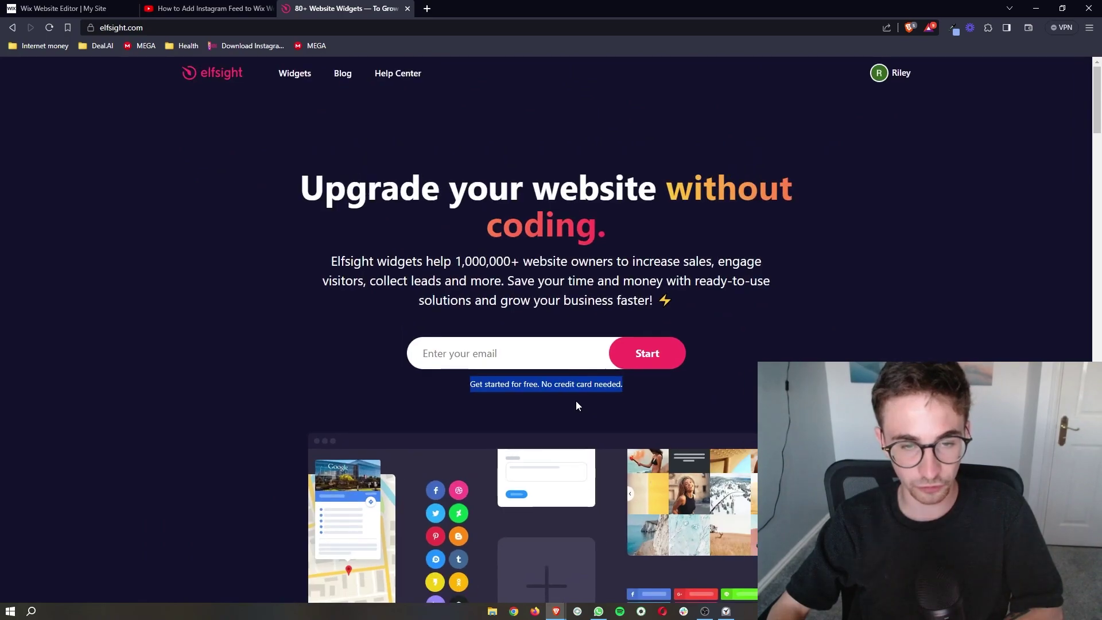
click(488, 354)
text(fkeigj)
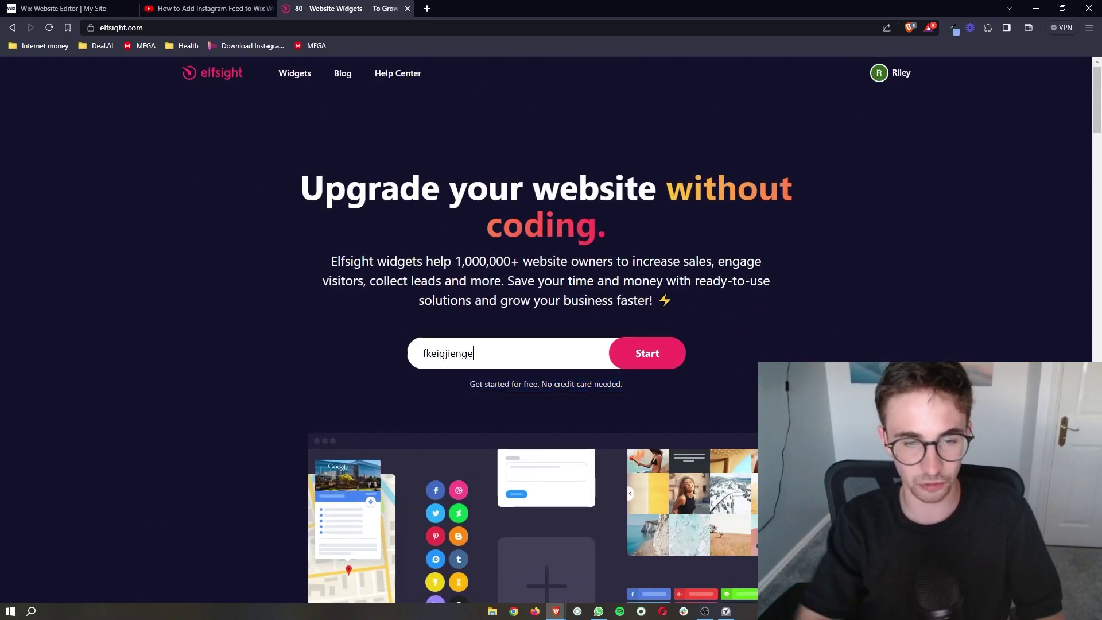
text(ienge)
key(BackSpace)
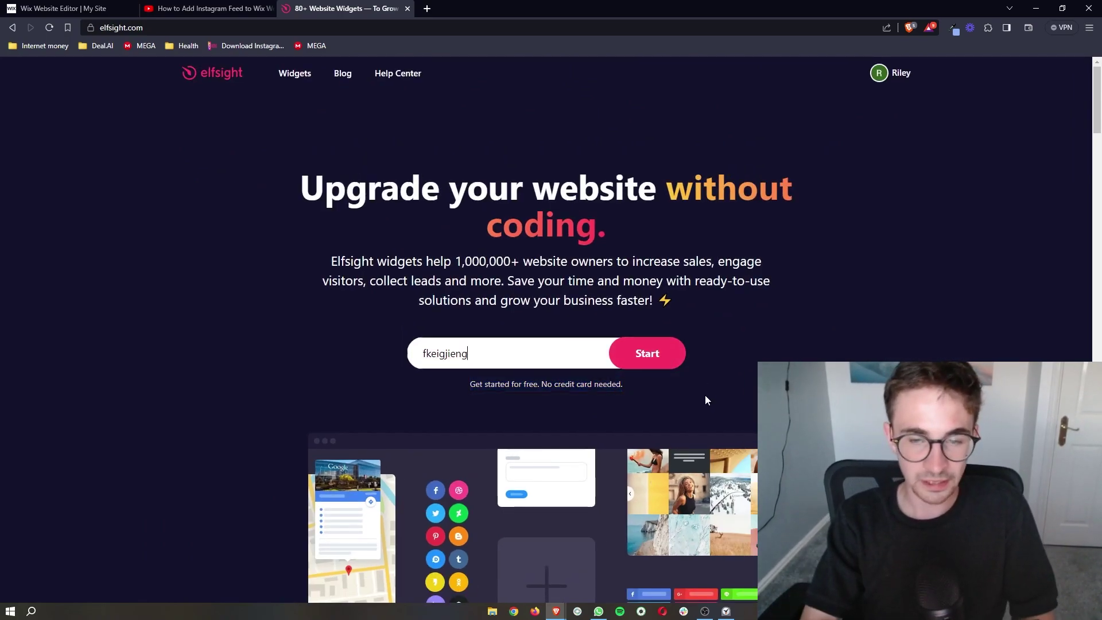
key(BackSpace)
key(BackSpace)
key(BackSpace)
key(BackSpace)
key(BackSpace)
key(BackSpace)
key(BackSpace)
key(BackSpace)
key(BackSpace)
key(BackSpace)
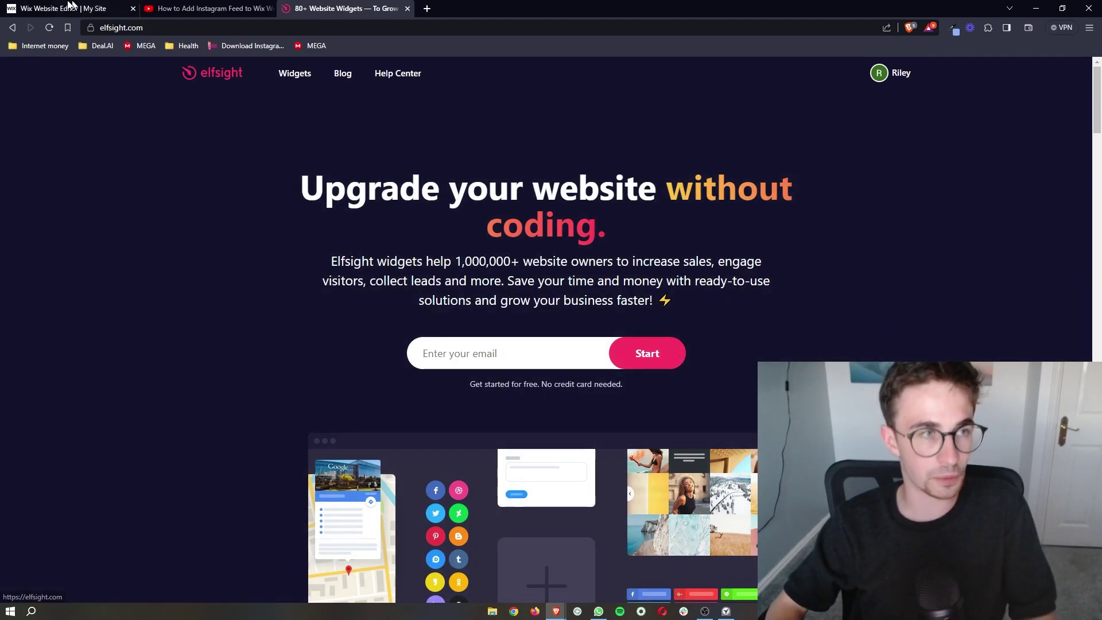
click(63, 8)
click(345, 5)
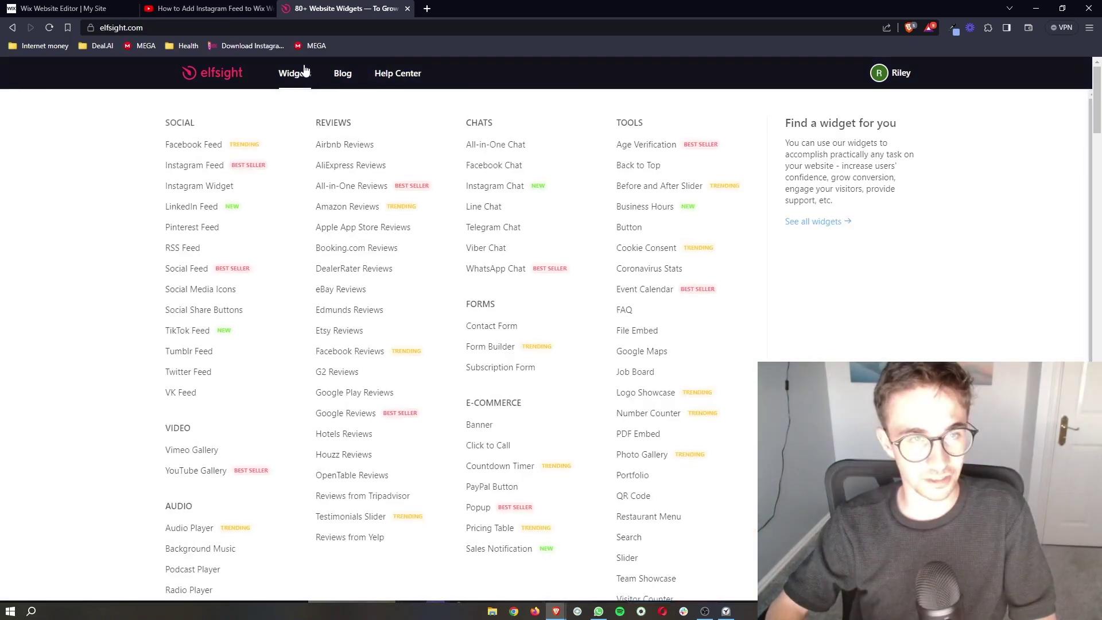
- Open Elfsight's Widgets catalogue and search 'business' so Business Hours is the first result
click(294, 73)
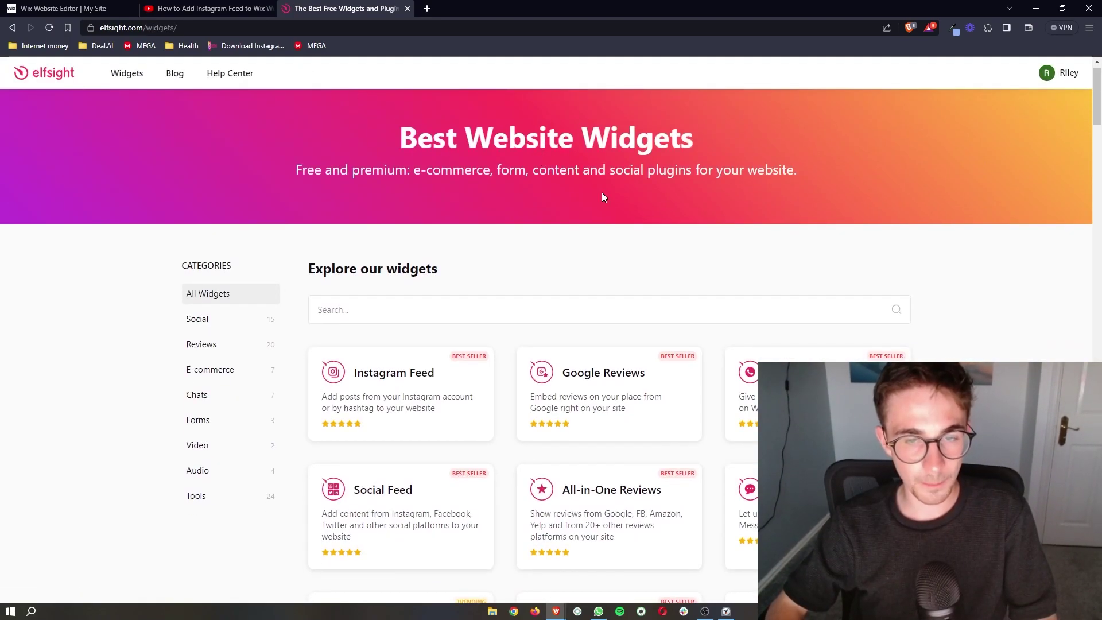
scroll(602, 192, down, 8)
scroll(488, 273, down, 3)
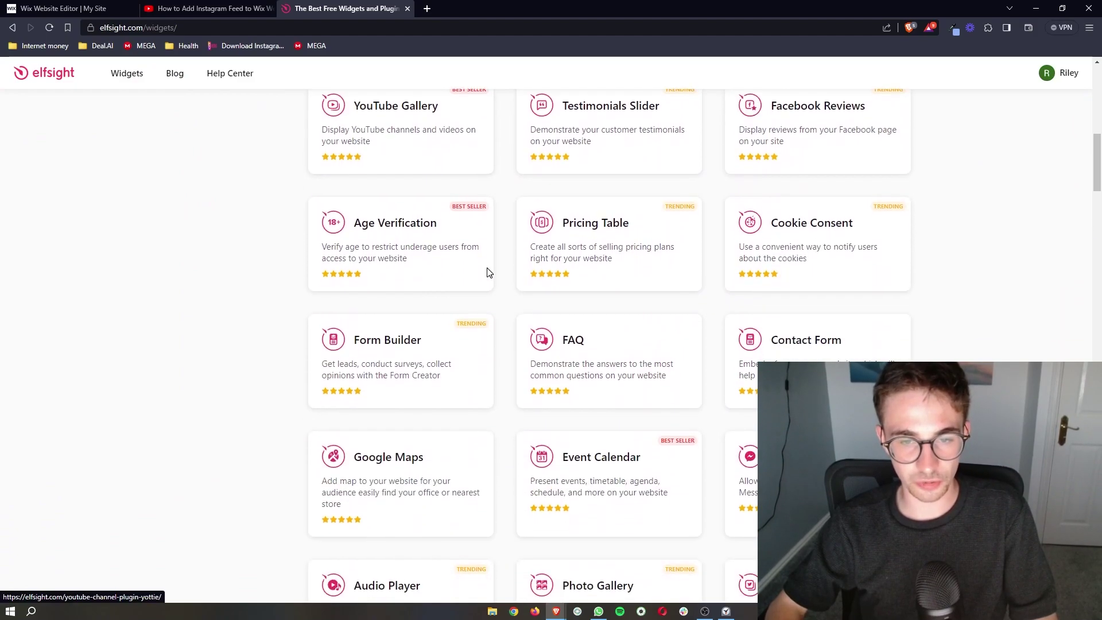
scroll(487, 273, up, 11)
click(382, 327)
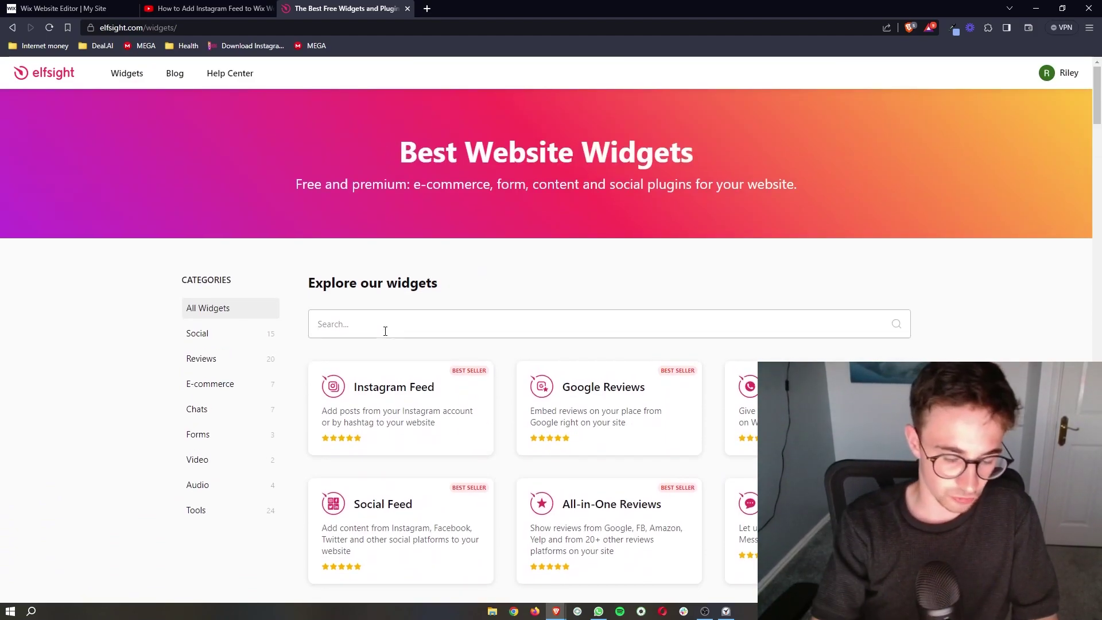
text(business)
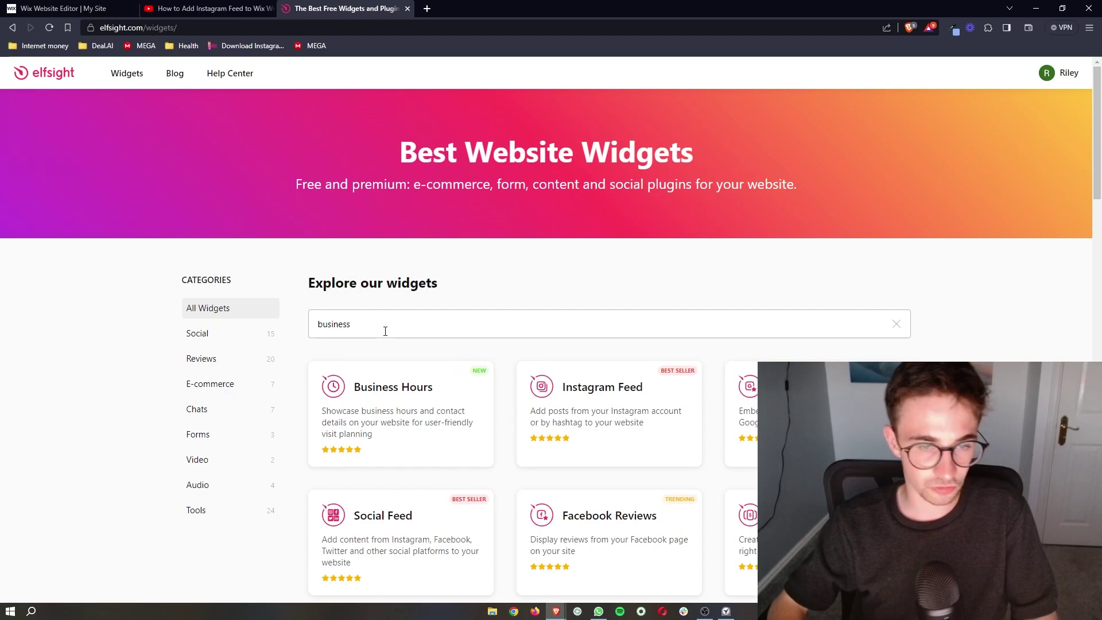
click(559, 268)
scroll(375, 351, down, 2)
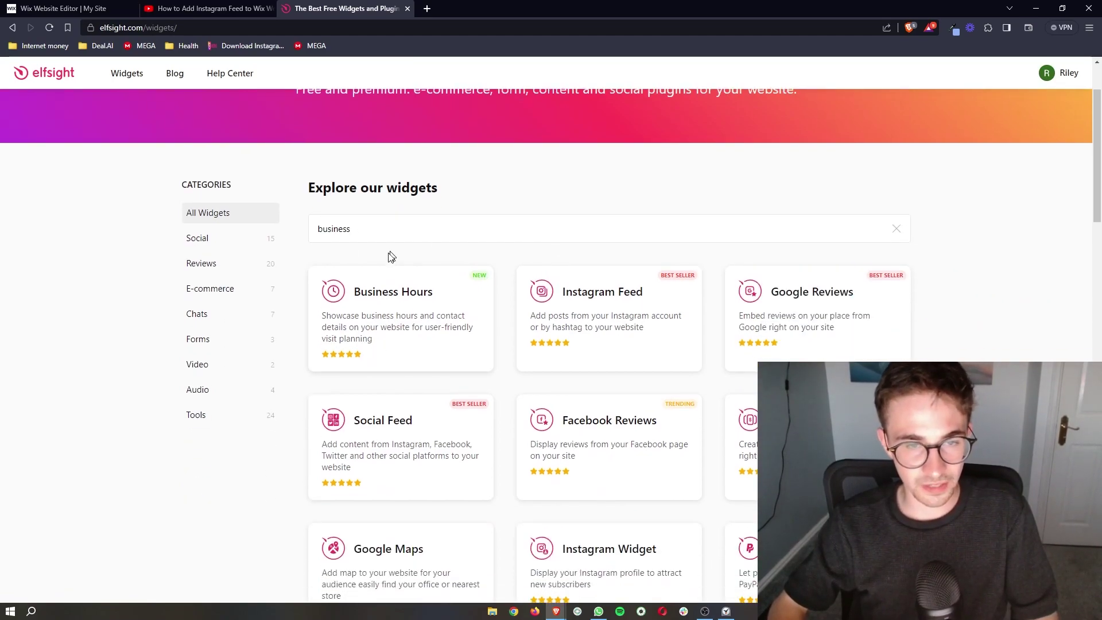
- Open the Business Hours widget, preview the Open Status and Small Contacts Card templates, then pick the fifth, dark contacts card
click(378, 304)
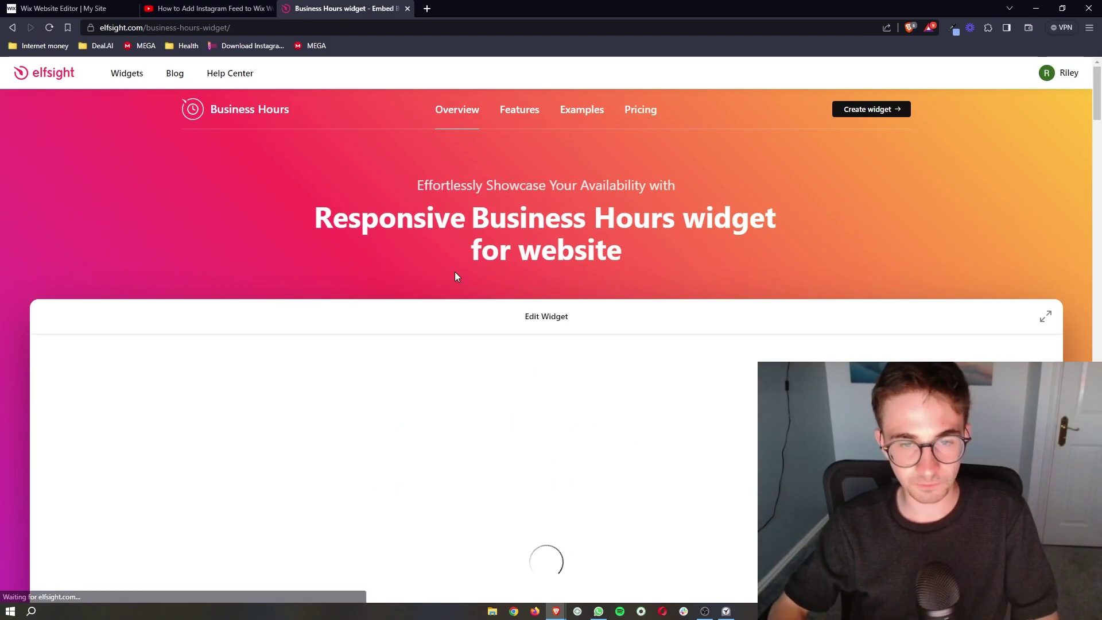
scroll(457, 276, down, 2)
scroll(456, 274, down, 1)
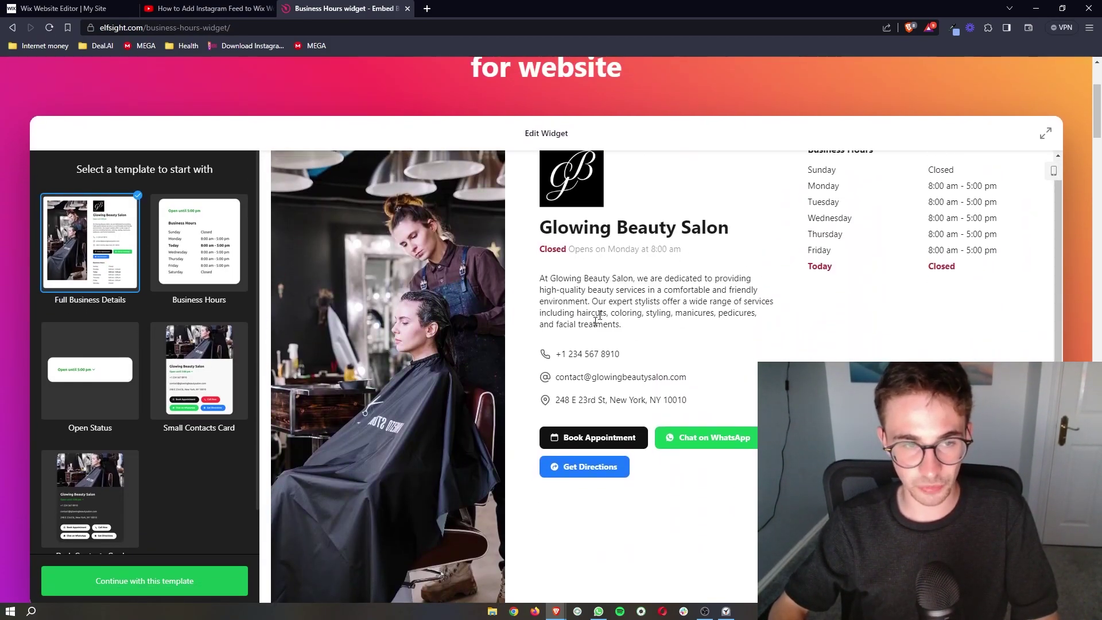
click(212, 256)
click(124, 406)
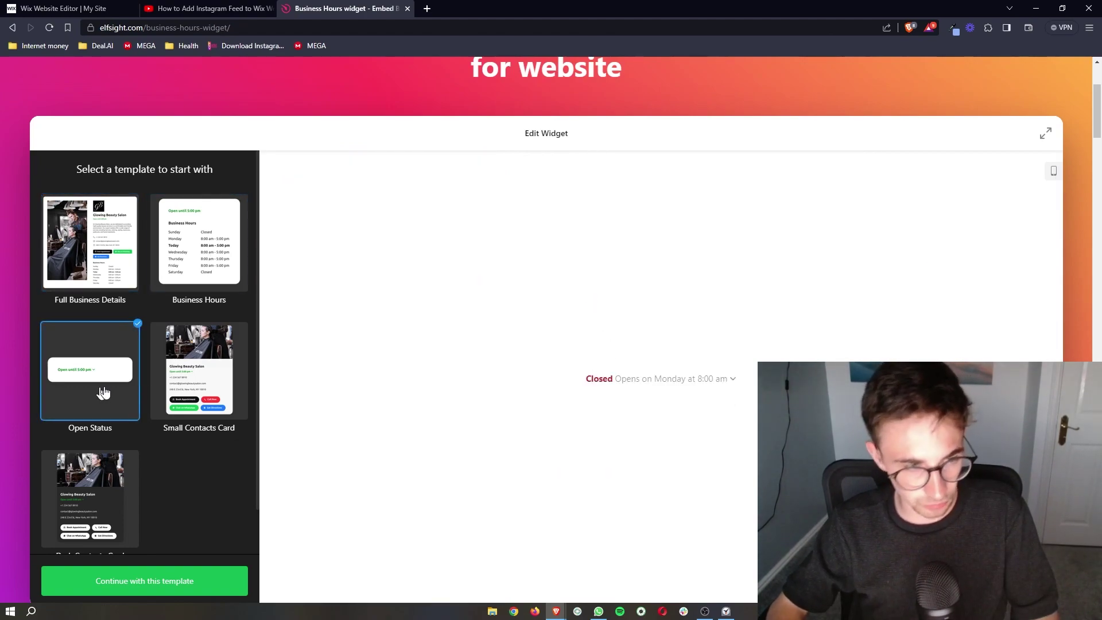
click(208, 379)
click(107, 457)
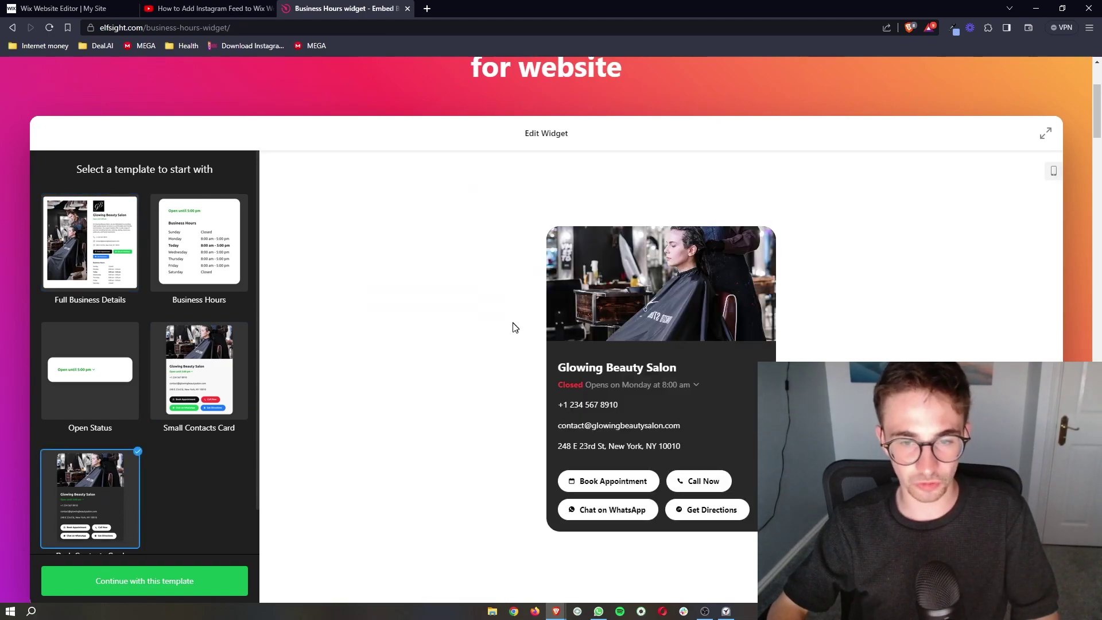
scroll(584, 435, down, 1)
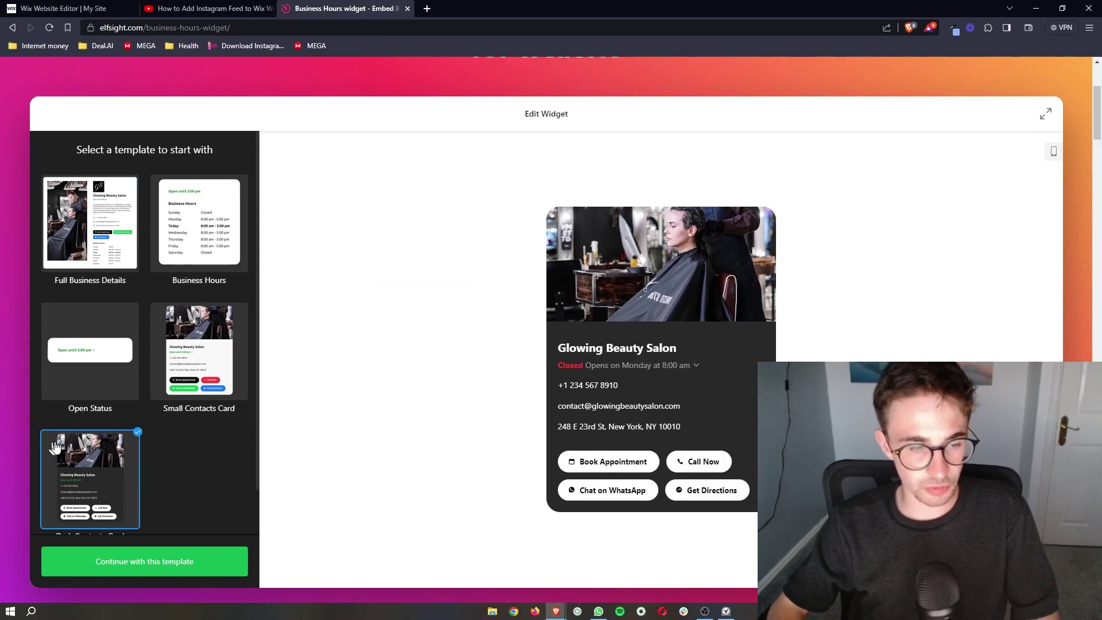
- Continue with the dark template and switch Saturday from Closed to Open
click(135, 561)
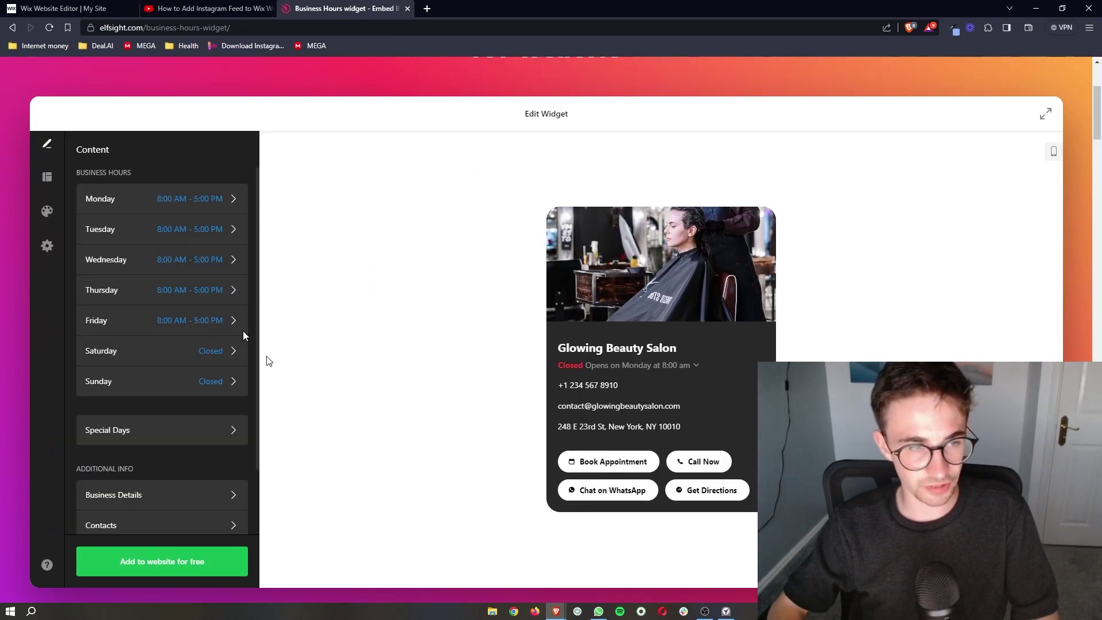
click(173, 199)
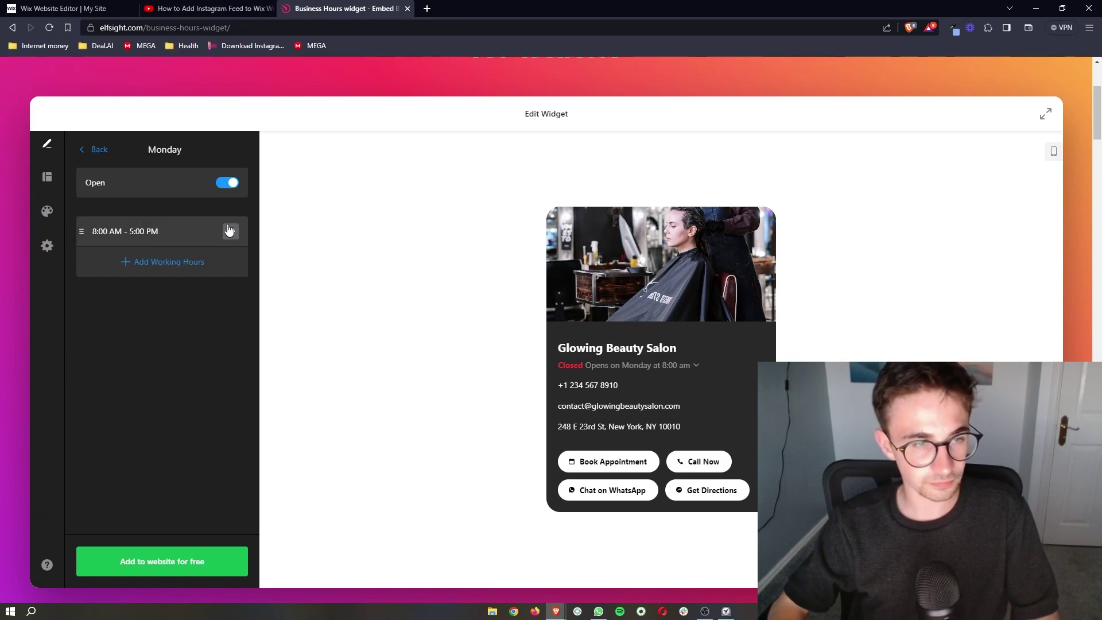
click(82, 151)
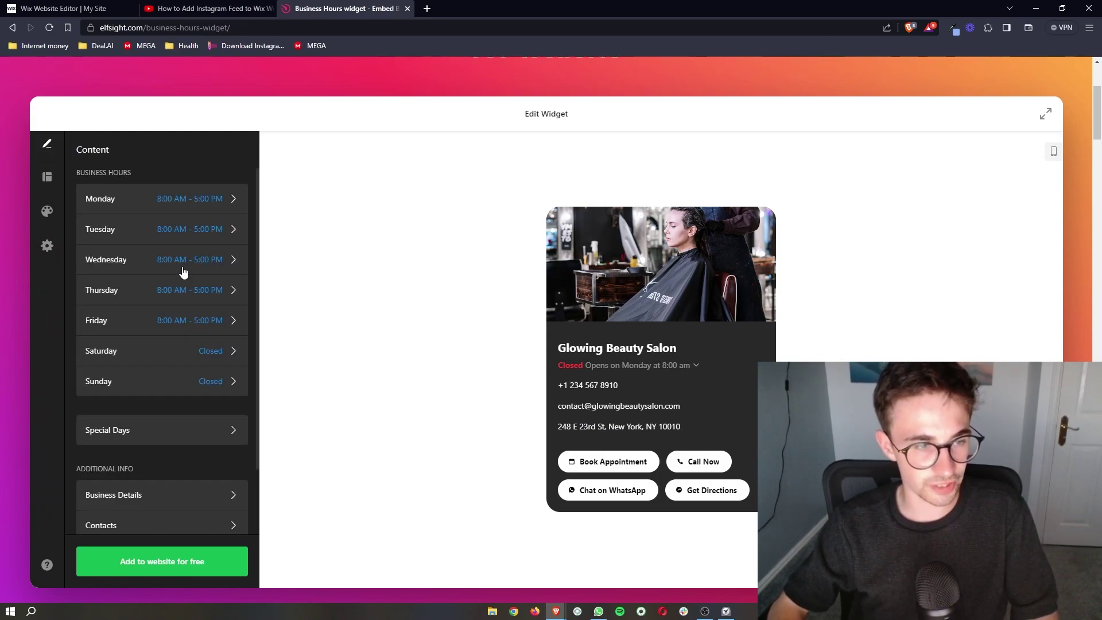
click(224, 357)
click(225, 182)
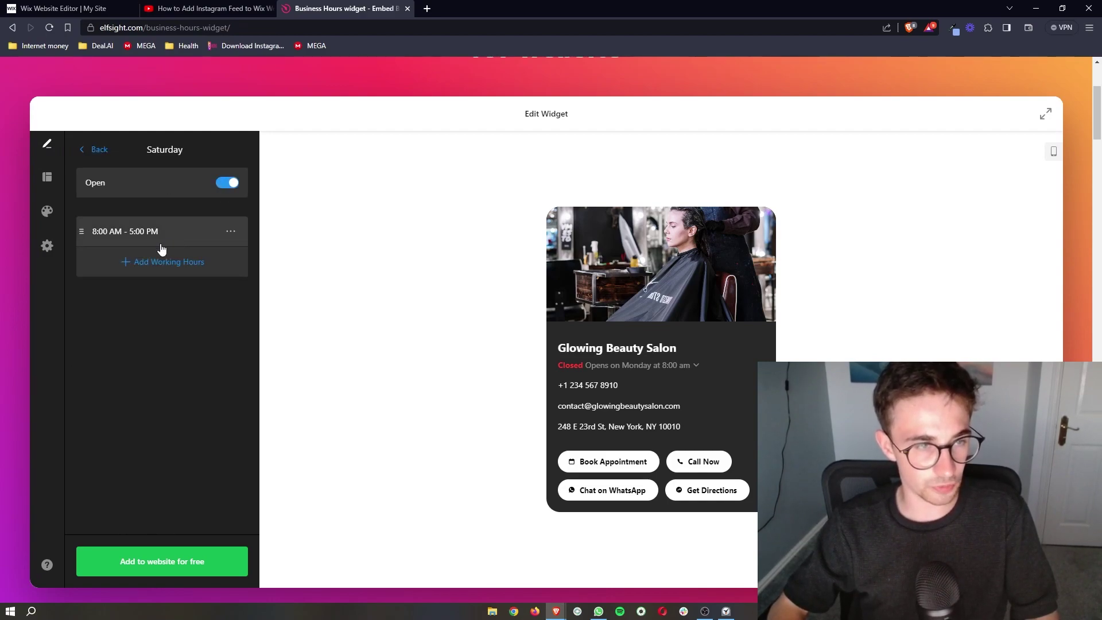
- Set Saturday's hours to 12:00 PM – 5:00 PM and return to the weekday list
click(127, 238)
click(173, 185)
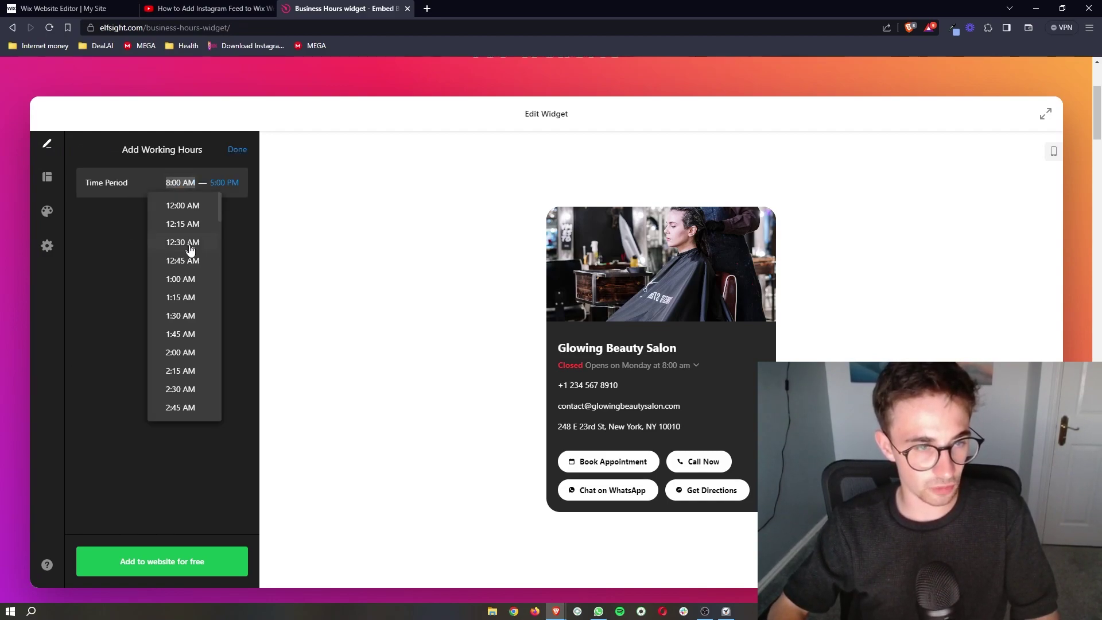
click(187, 212)
click(178, 183)
scroll(183, 310, down, 3)
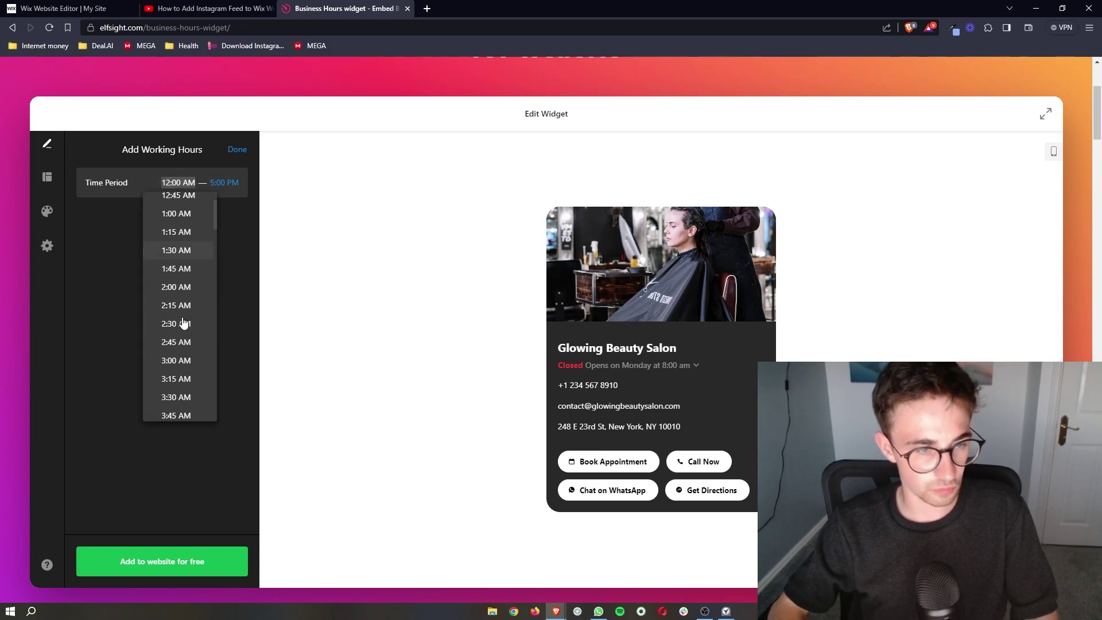
scroll(193, 310, down, 10)
click(179, 343)
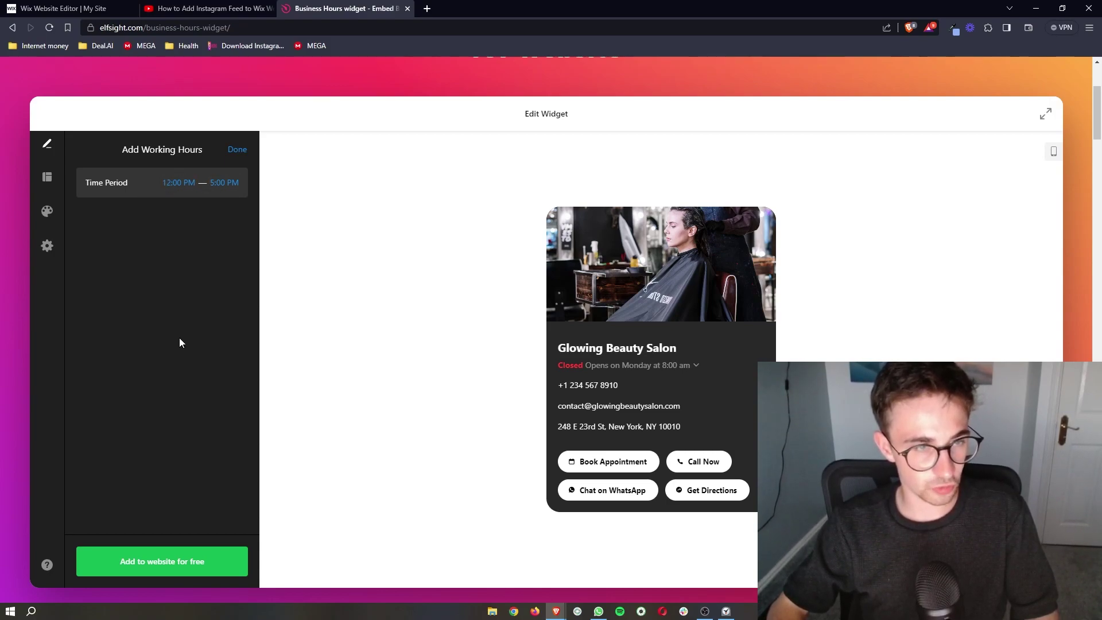
scroll(229, 517, down, 1)
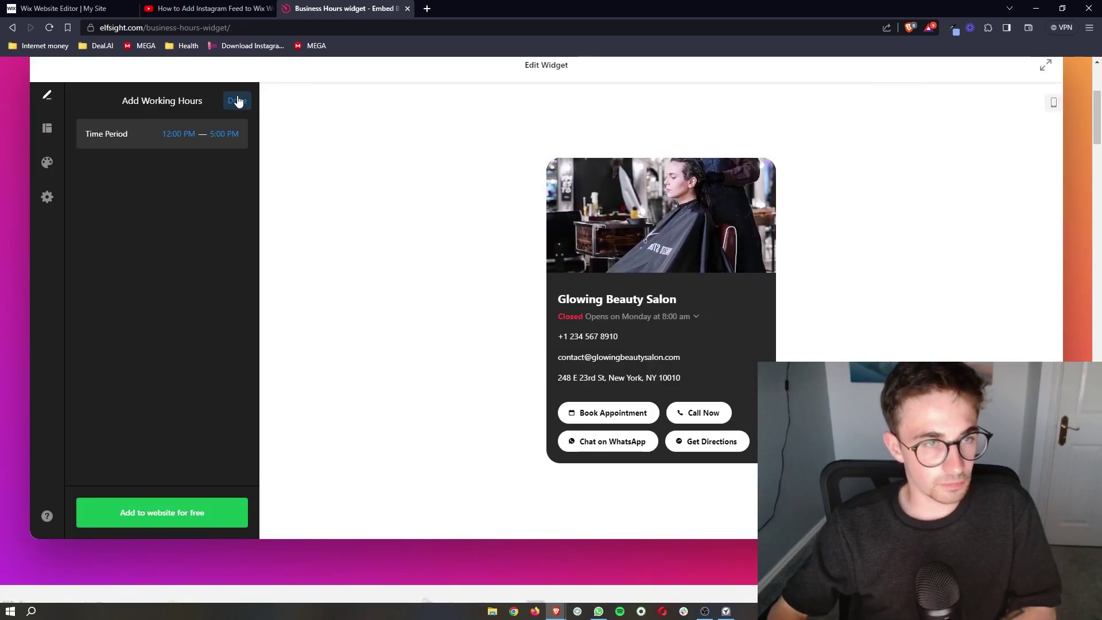
click(238, 101)
click(100, 108)
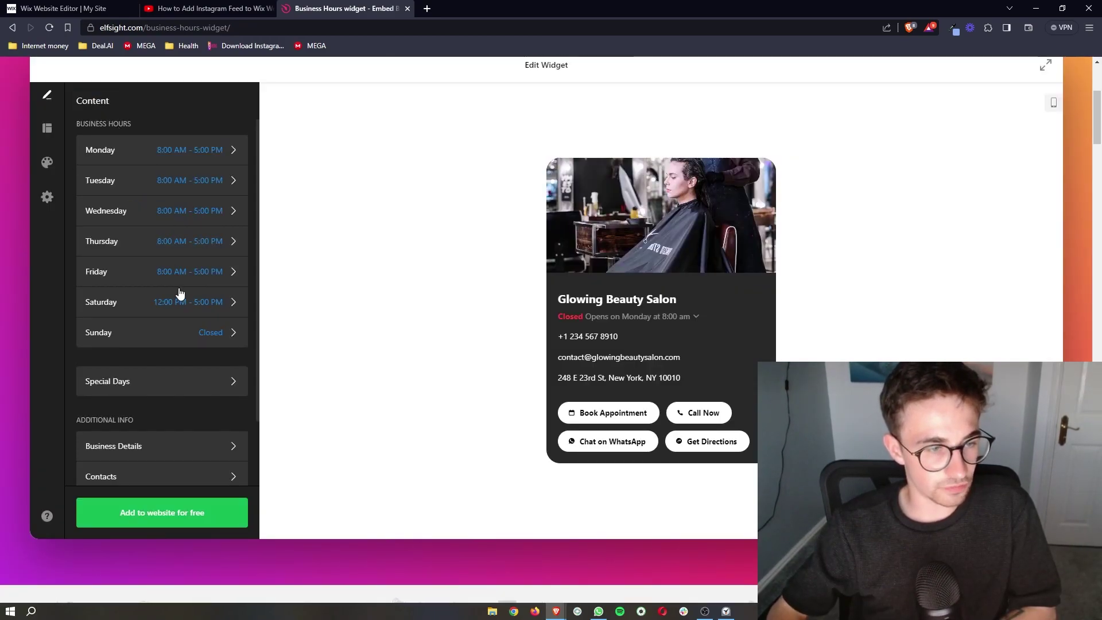
scroll(149, 299, down, 2)
scroll(172, 298, down, 3)
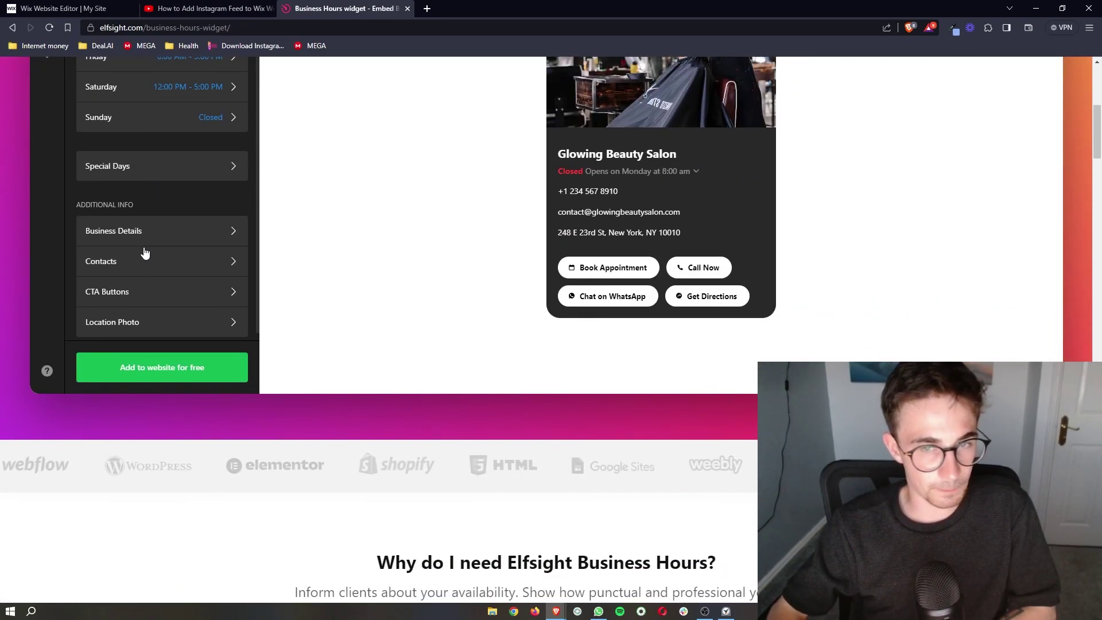
scroll(320, 246, up, 1)
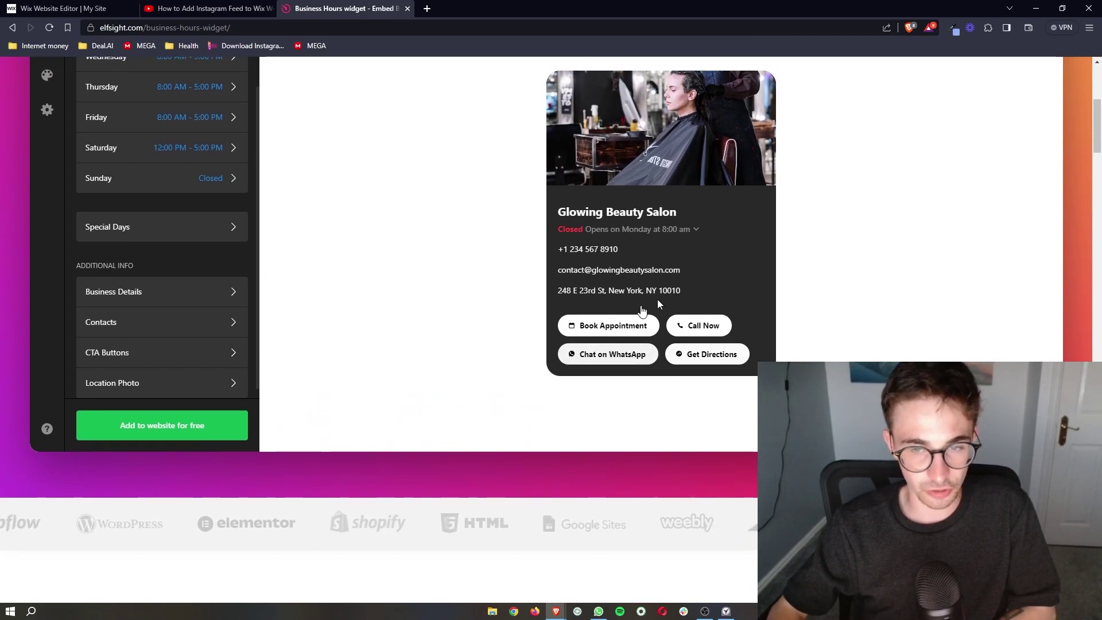
scroll(703, 390, up, 2)
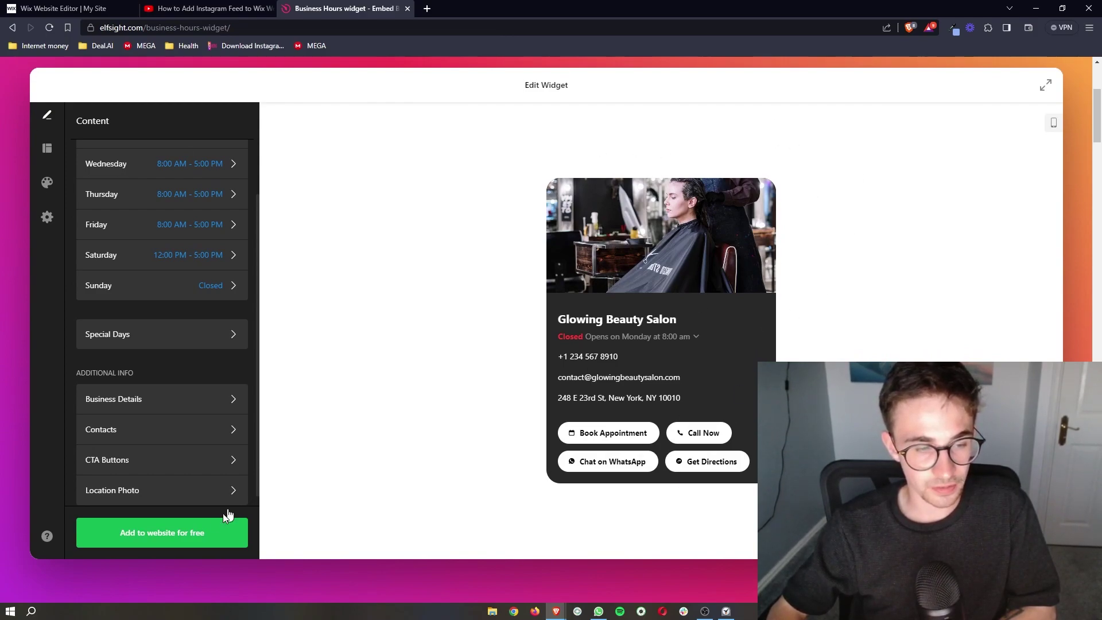
- Add the widget to the website for free and publish its changes
click(133, 544)
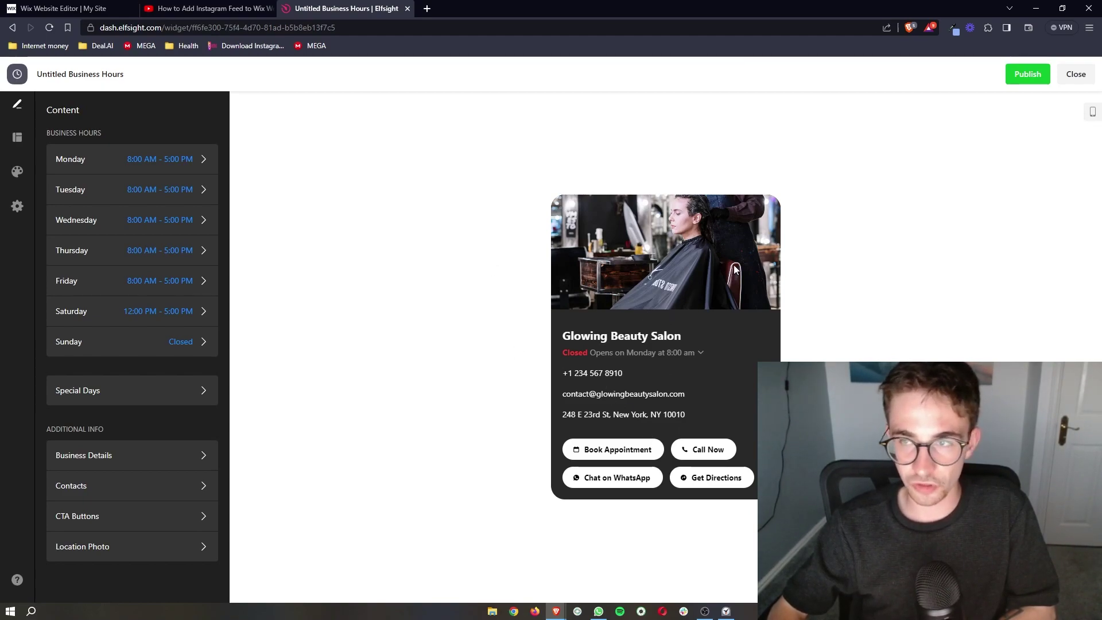
click(1025, 79)
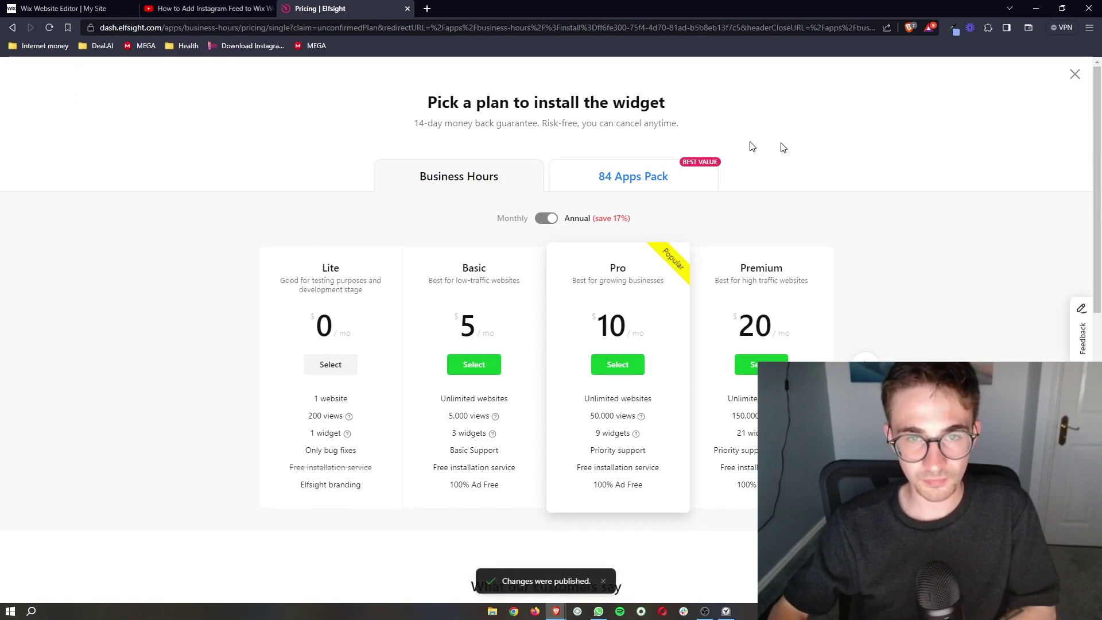
drag(511, 97, 844, 111)
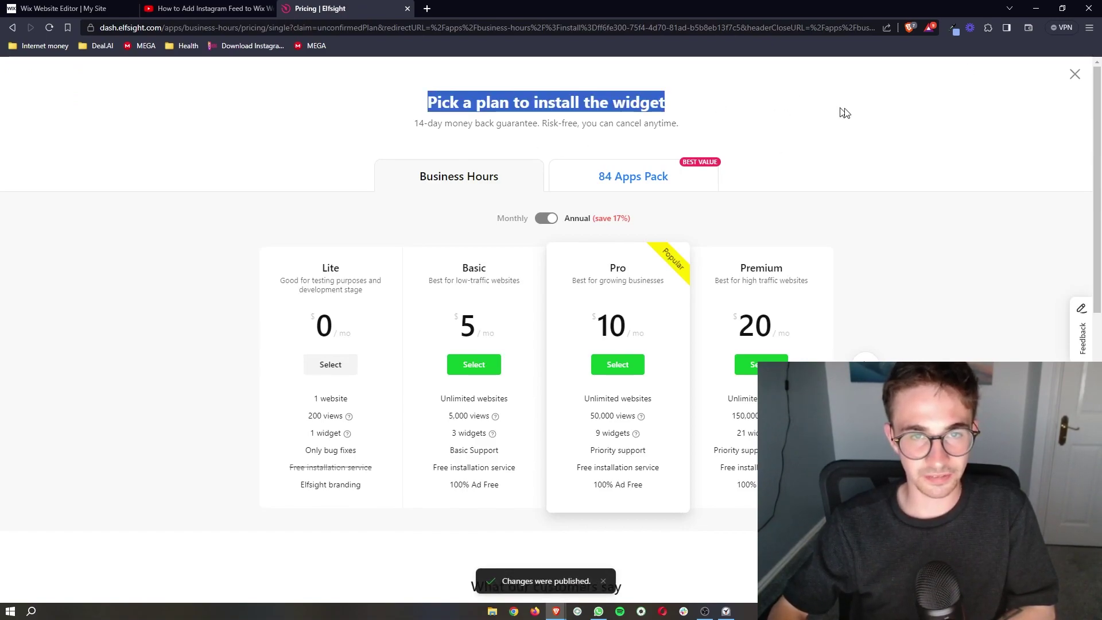
click(839, 116)
scroll(839, 113, down, 1)
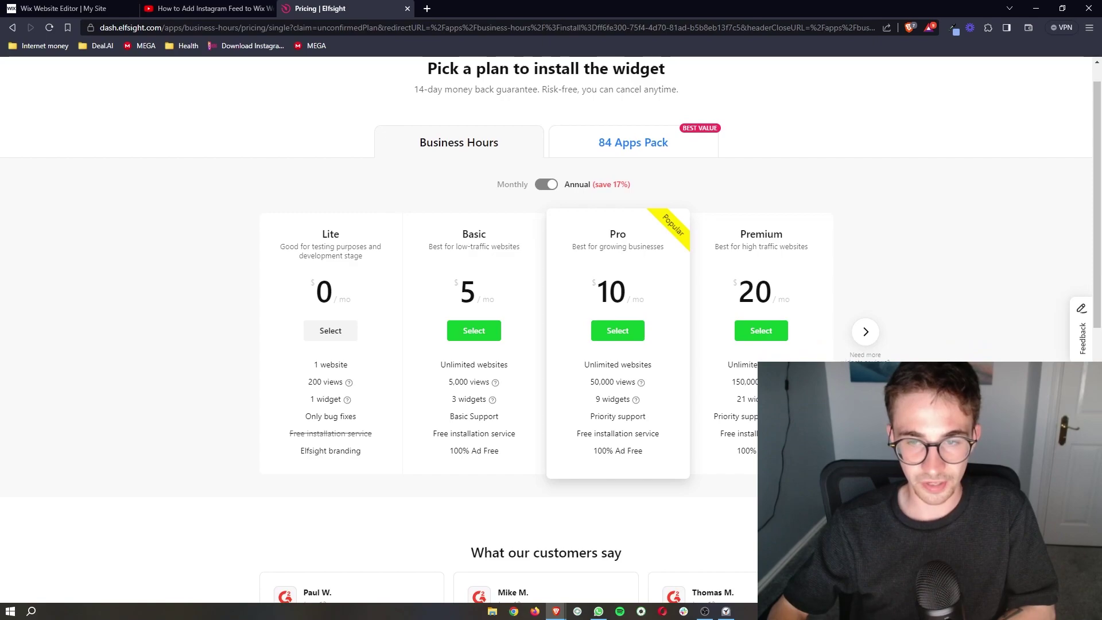
- Zoom in to compare the Lite $0, Basic $5, Pro $10 and Premium $20 plan limits
key(ctrl+plus)
key(ctrl+plus)
key(ctrl+plus)
drag(701, 383, 770, 415)
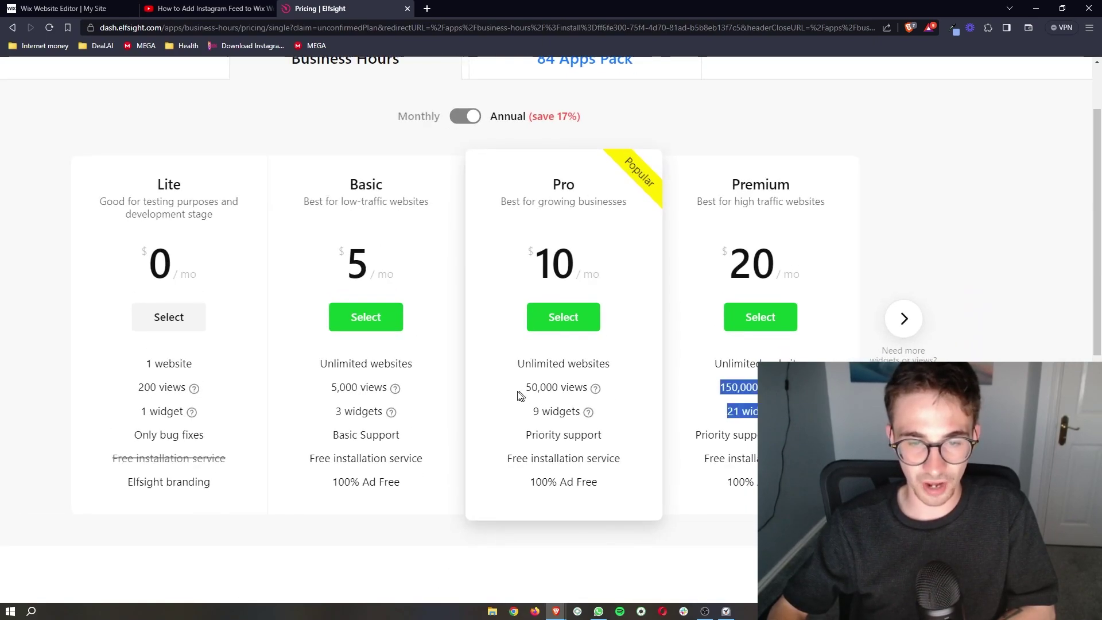
drag(520, 396, 567, 388)
drag(287, 393, 477, 397)
key(ctrl+minus)
key(ctrl+minus)
key(ctrl+minus)
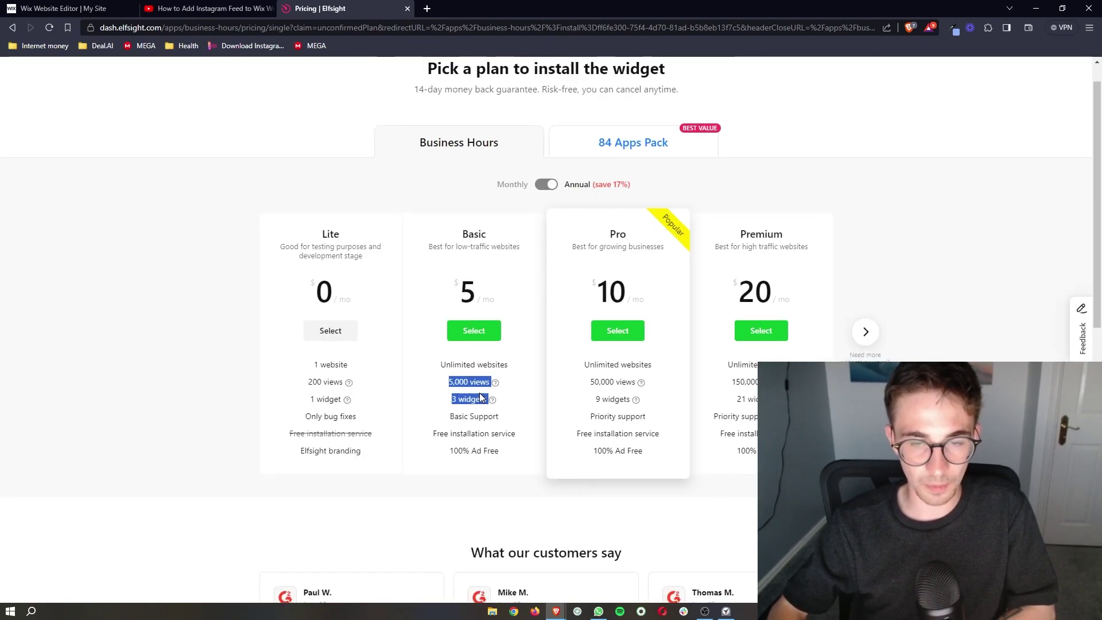
click(482, 399)
scroll(349, 284, down, 1)
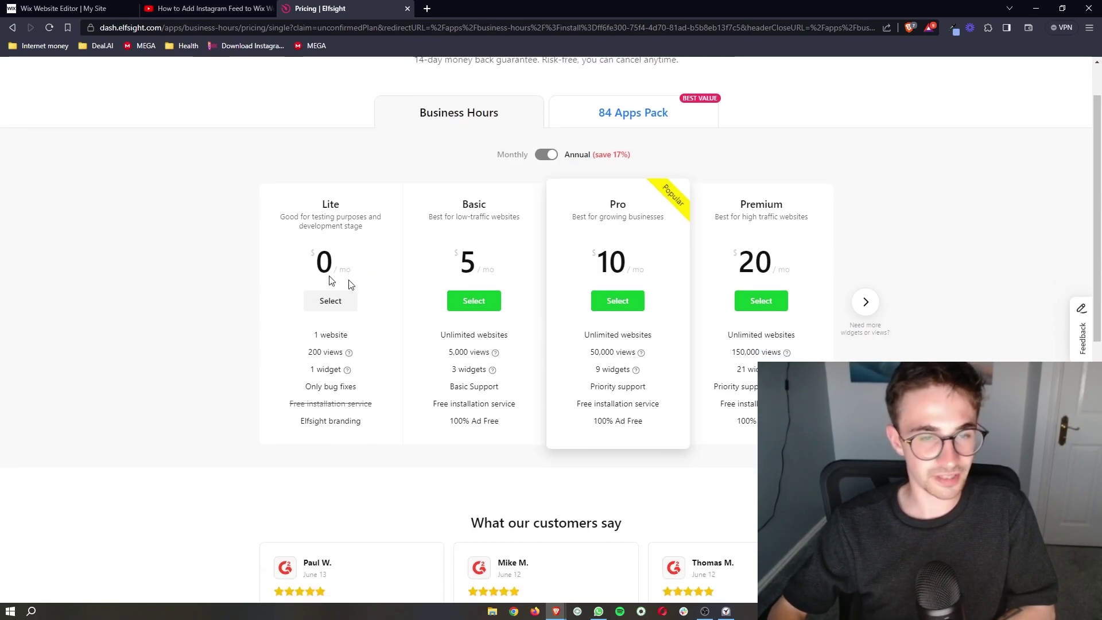
key(ctrl+plus)
key(ctrl+plus)
key(ctrl+plus)
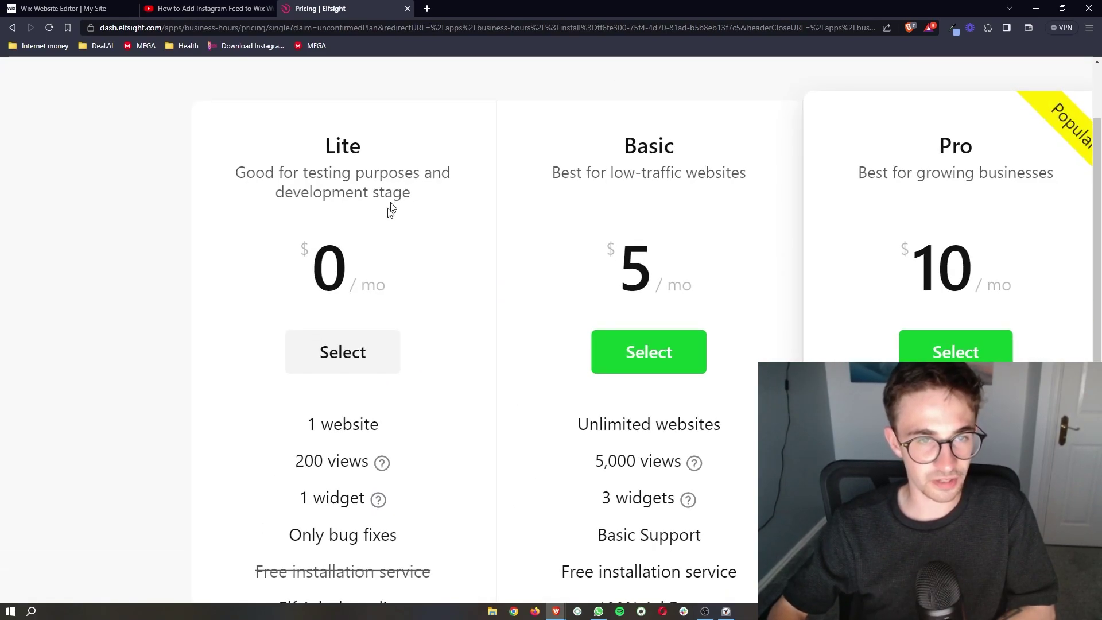
key(ctrl+minus)
key(ctrl+minus)
key(ctrl+minus)
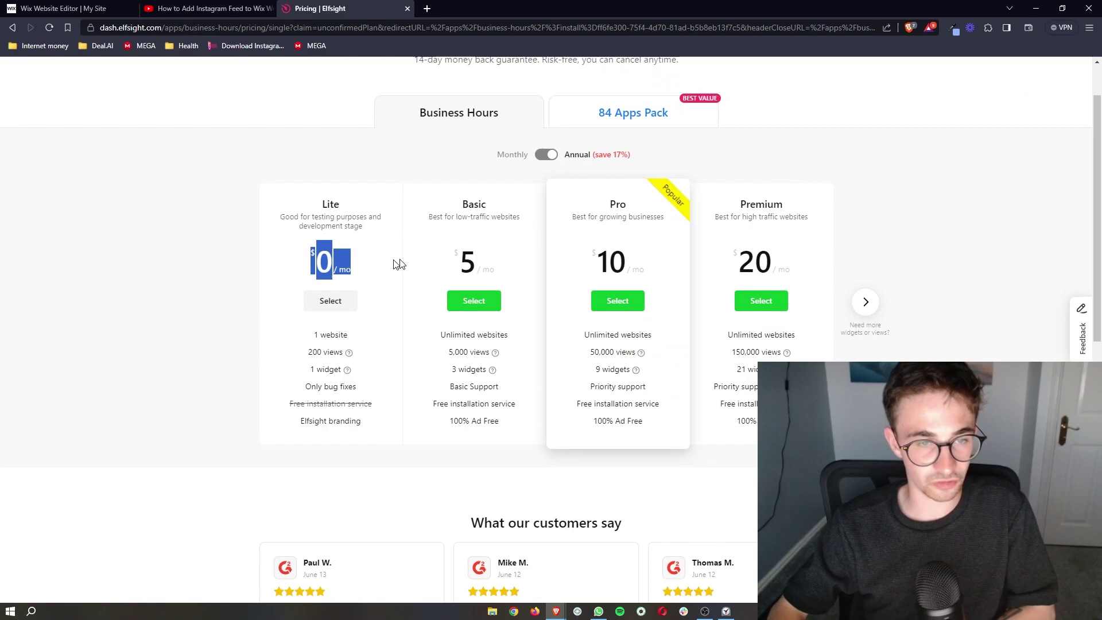
- Select the free Lite plan, copy the widget's embed code, and return to the Wix Website Editor
click(330, 308)
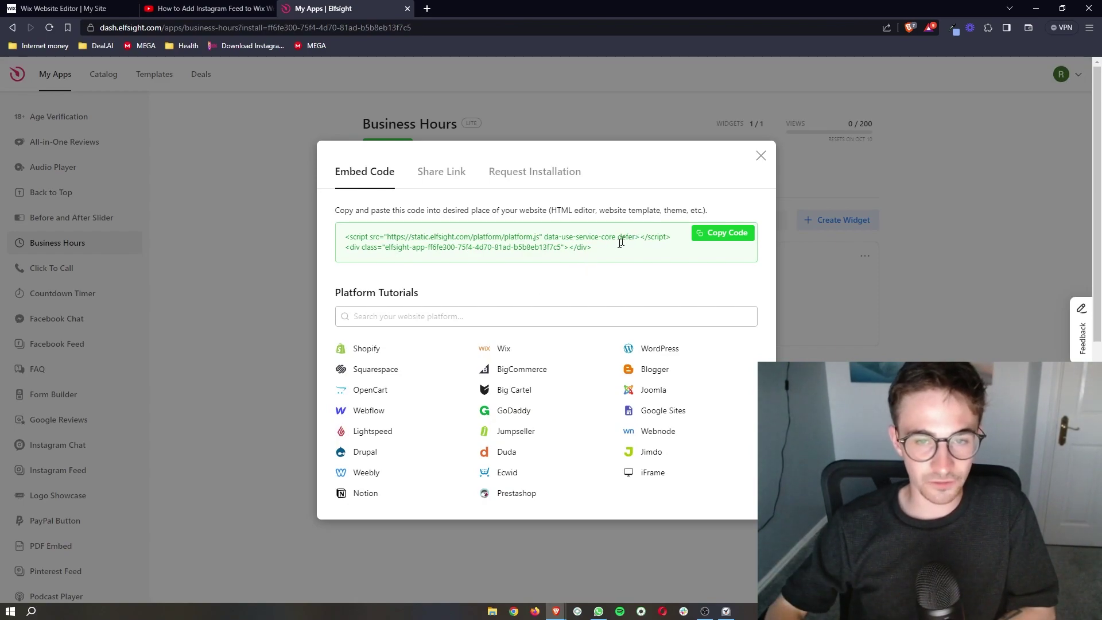
drag(620, 242, 423, 247)
click(423, 247)
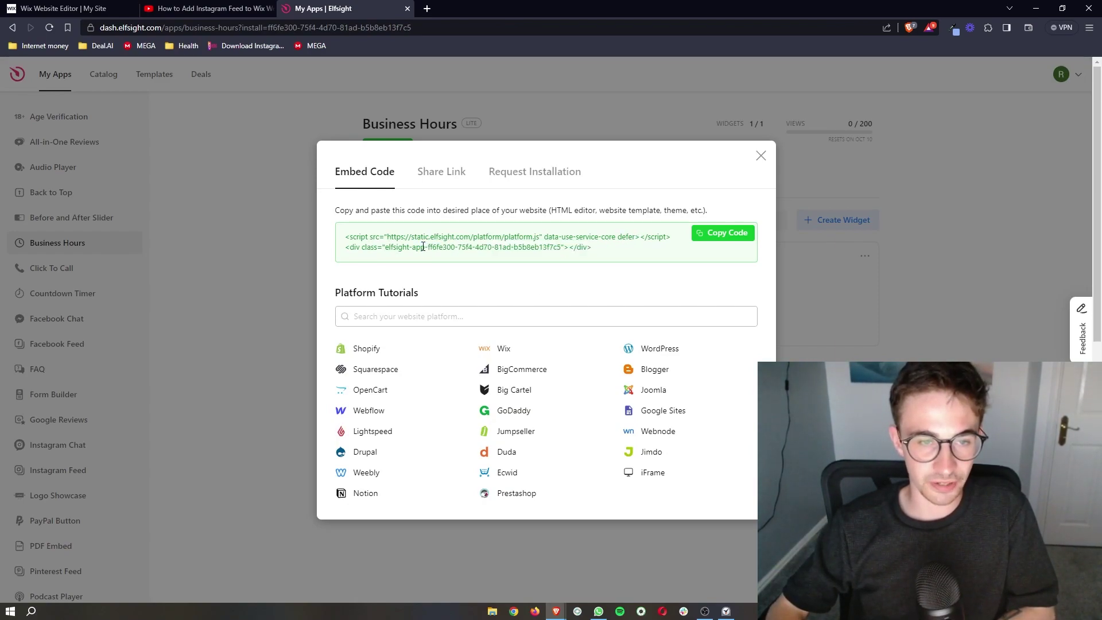
click(709, 236)
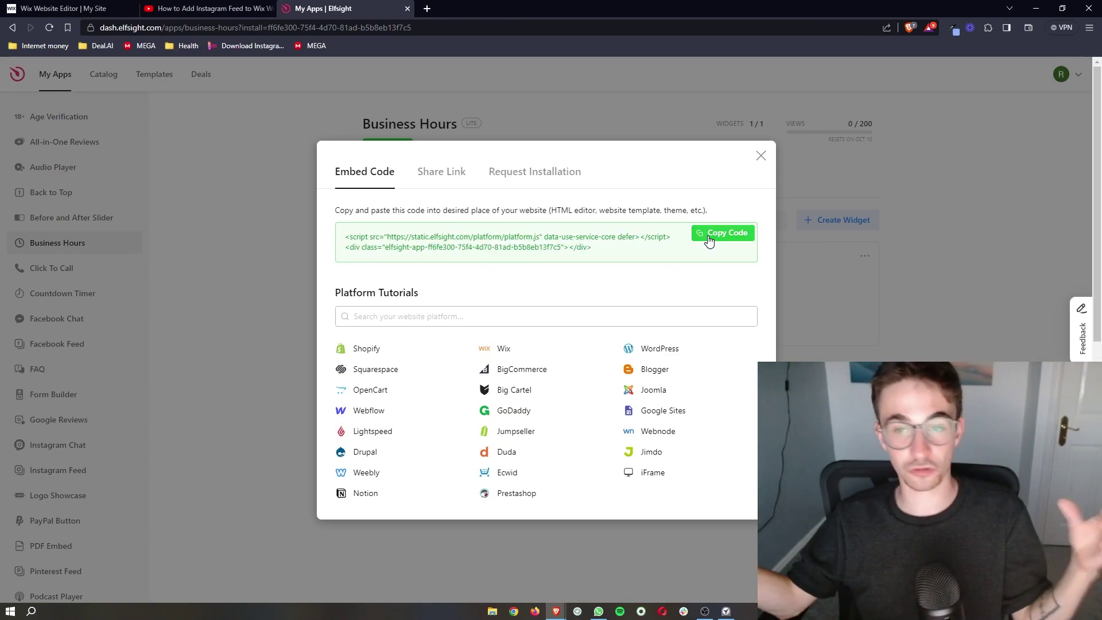
click(709, 236)
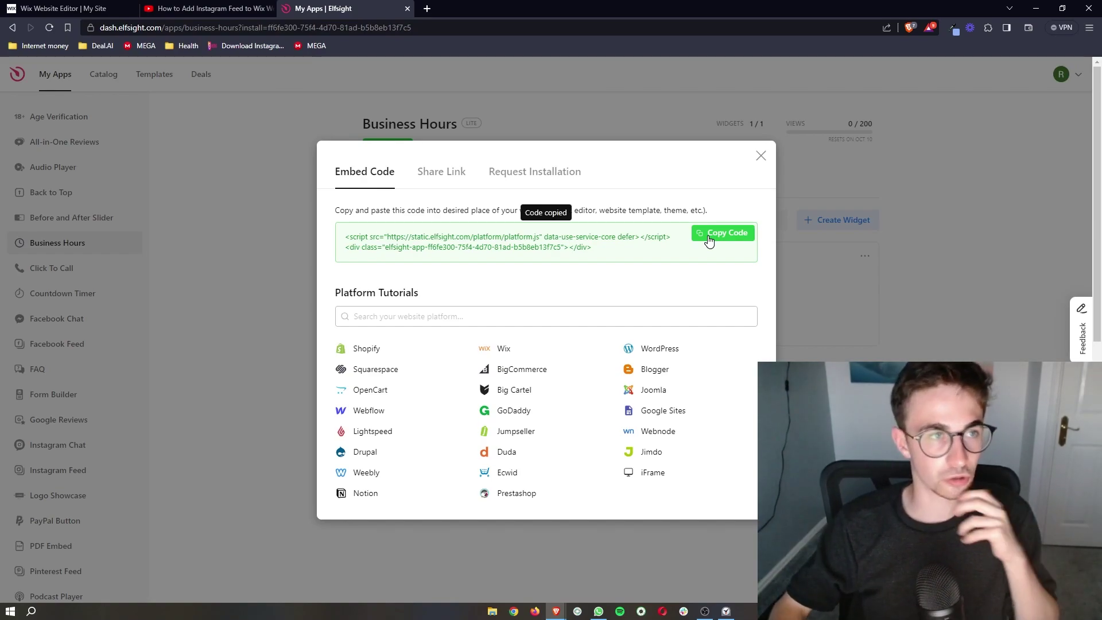
click(65, 8)
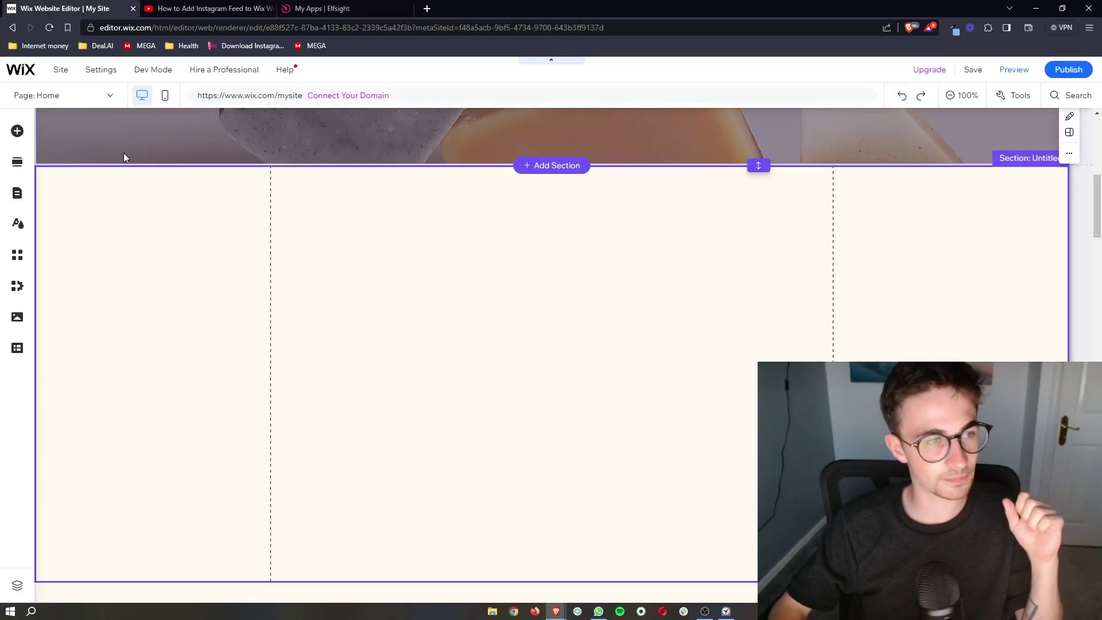
- Add an Embed HTML element to the section and paste in the Elfsight embed code
click(18, 132)
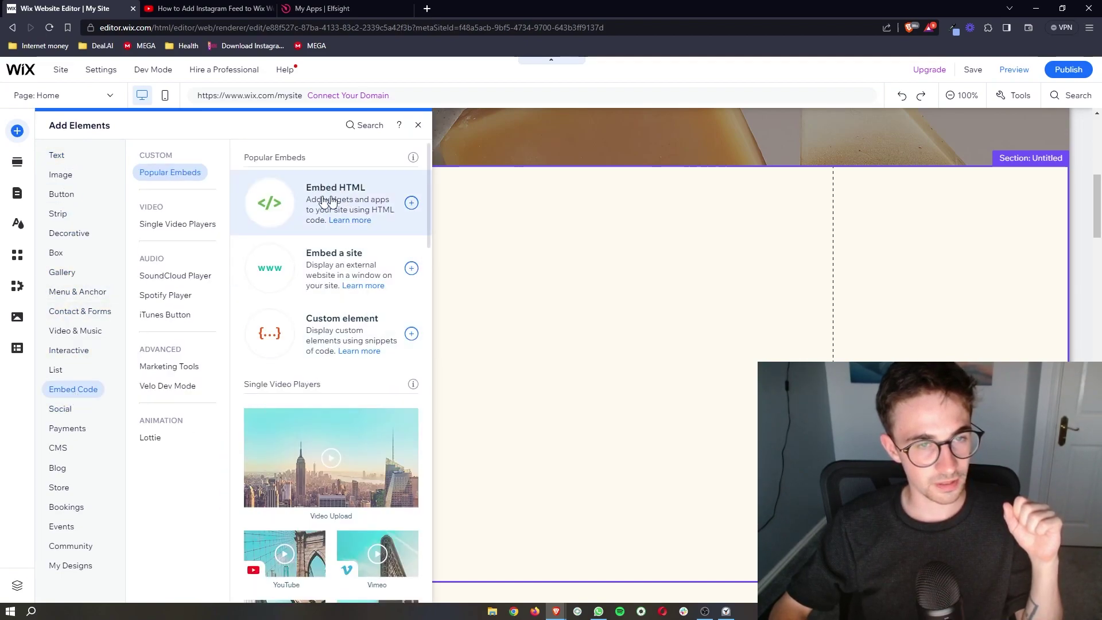
click(413, 203)
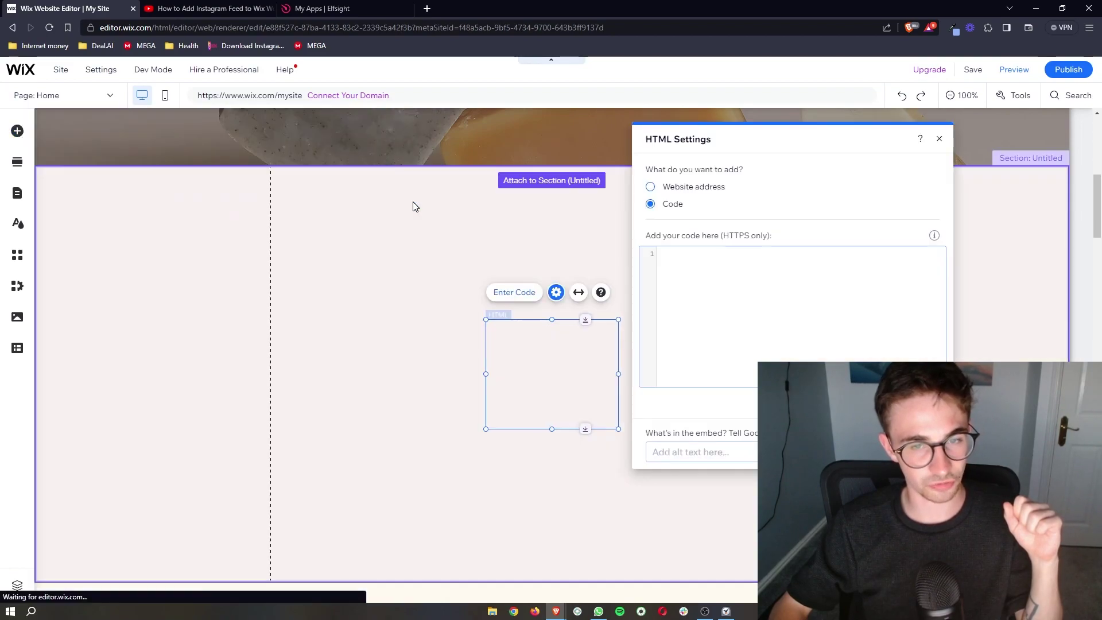
click(701, 321)
key(ctrl+v)
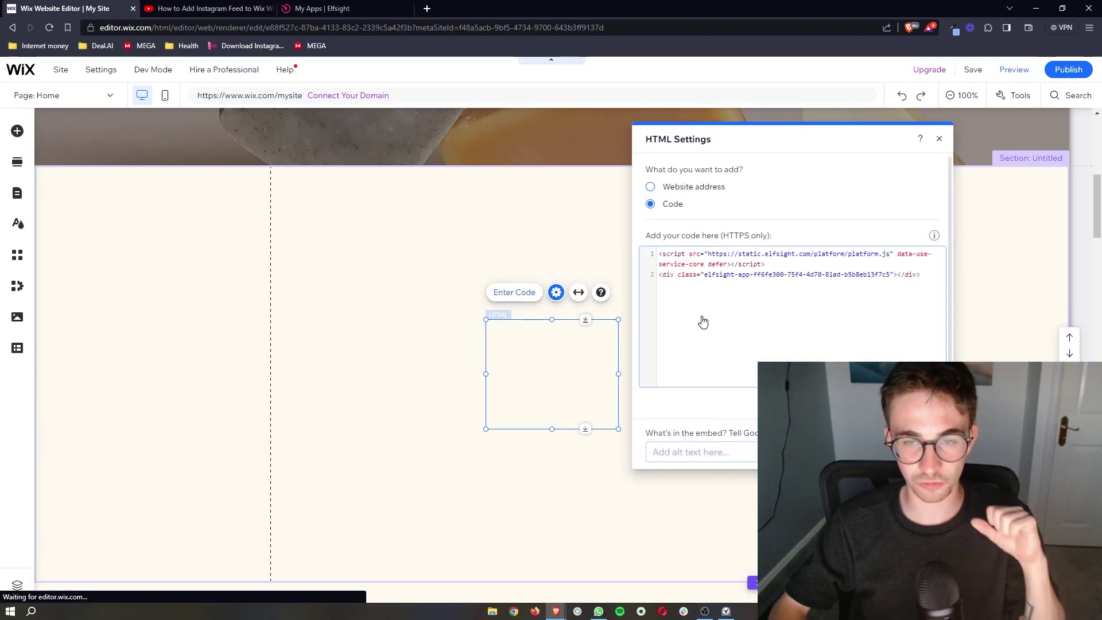
click(746, 393)
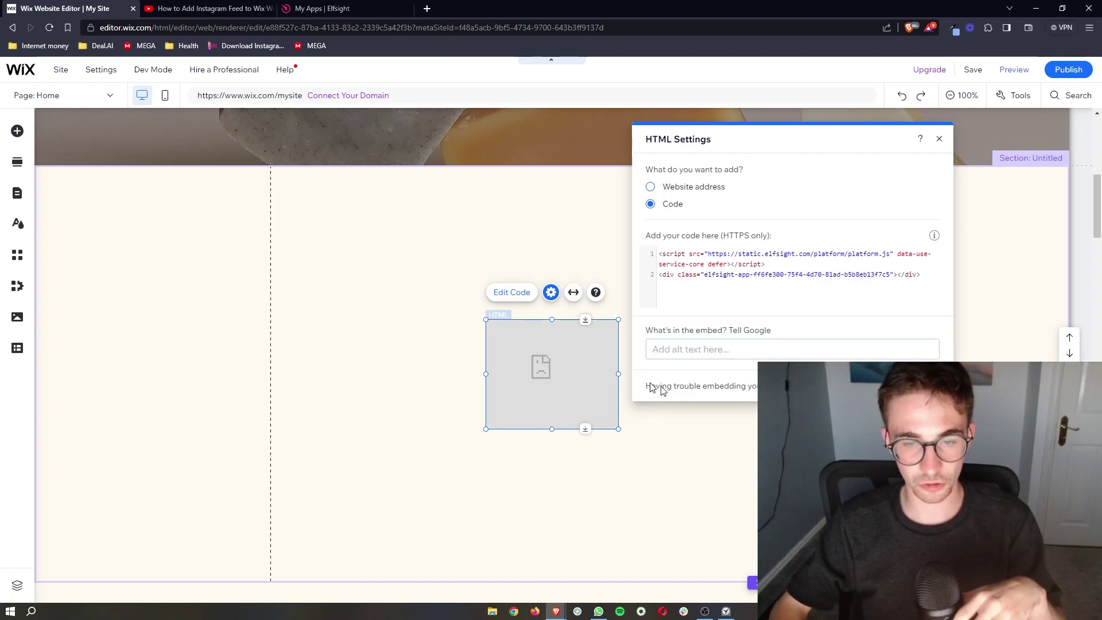
- Enlarge the HTML embed to show all the salon widget's buttons and centre it in the section
drag(486, 320, 205, 159)
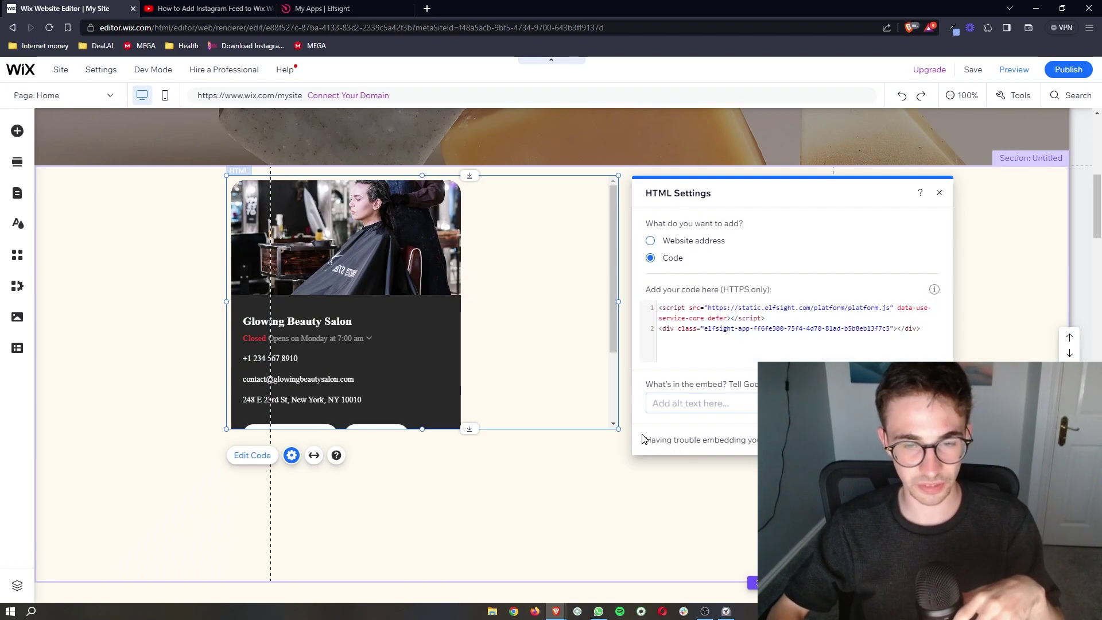
drag(619, 429, 466, 514)
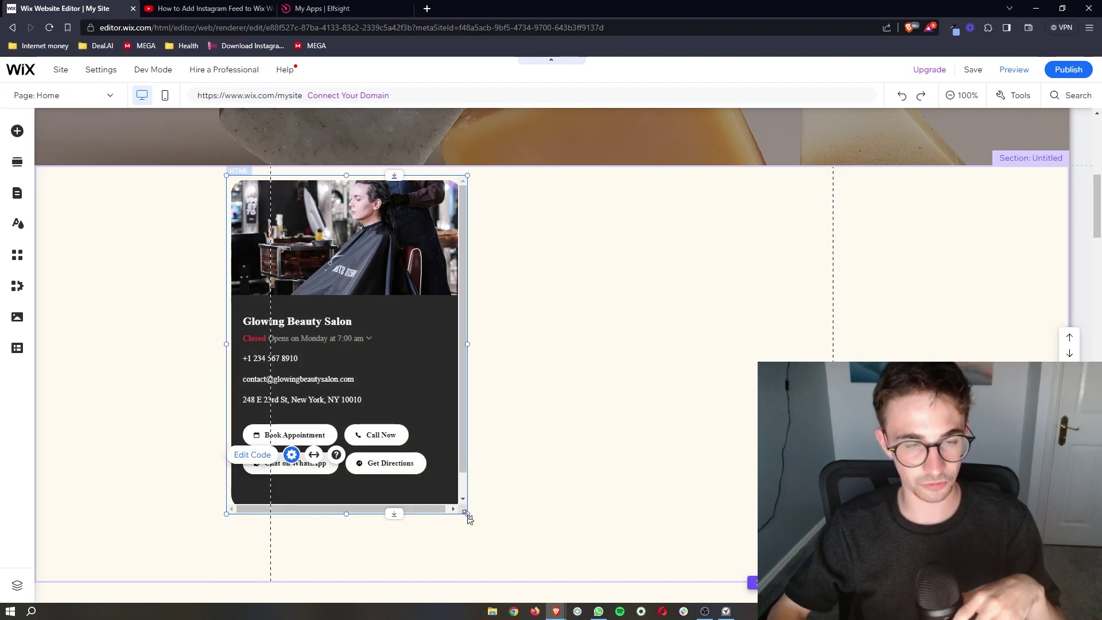
drag(387, 307, 579, 340)
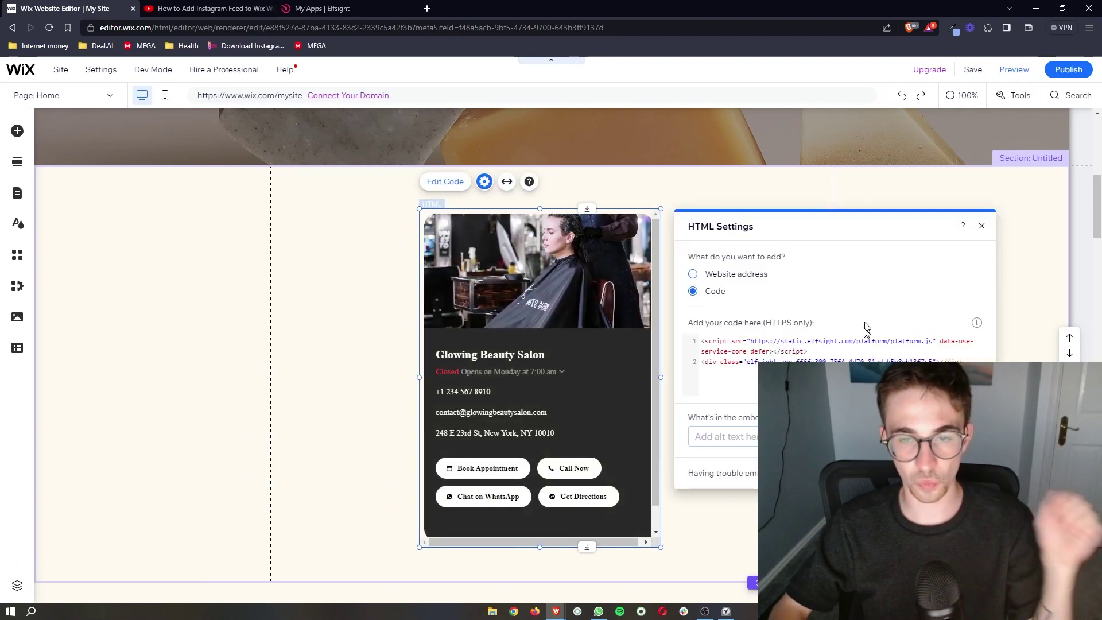